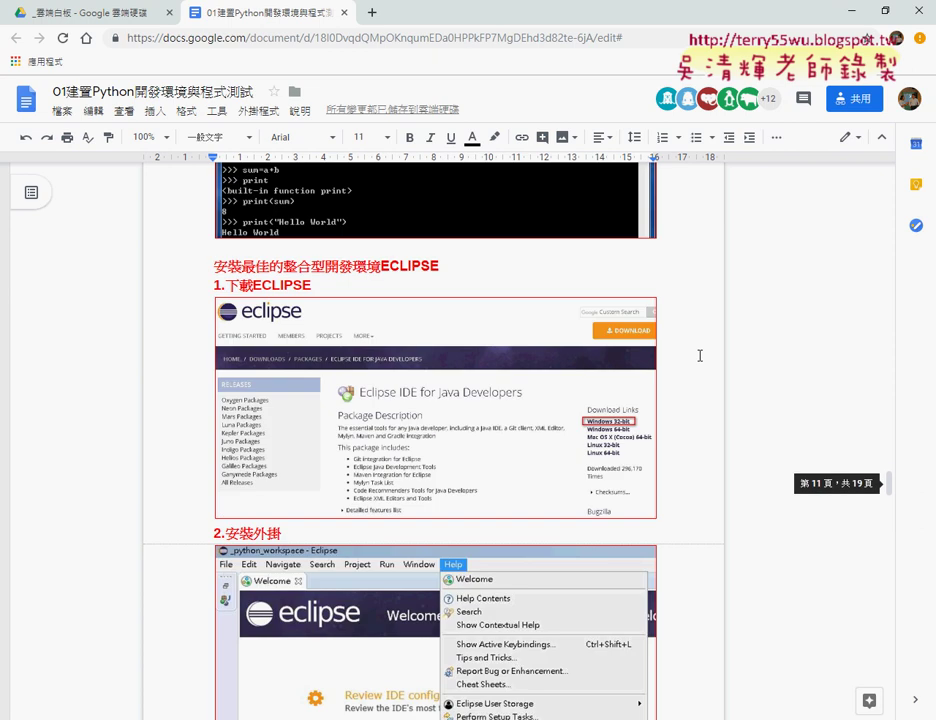
# - Scroll the Google Doc up to the 下載Python heading and its python.org download screenshot
pyautogui.scroll(5, 700, 355)
pyautogui.scroll(5, 700, 355)
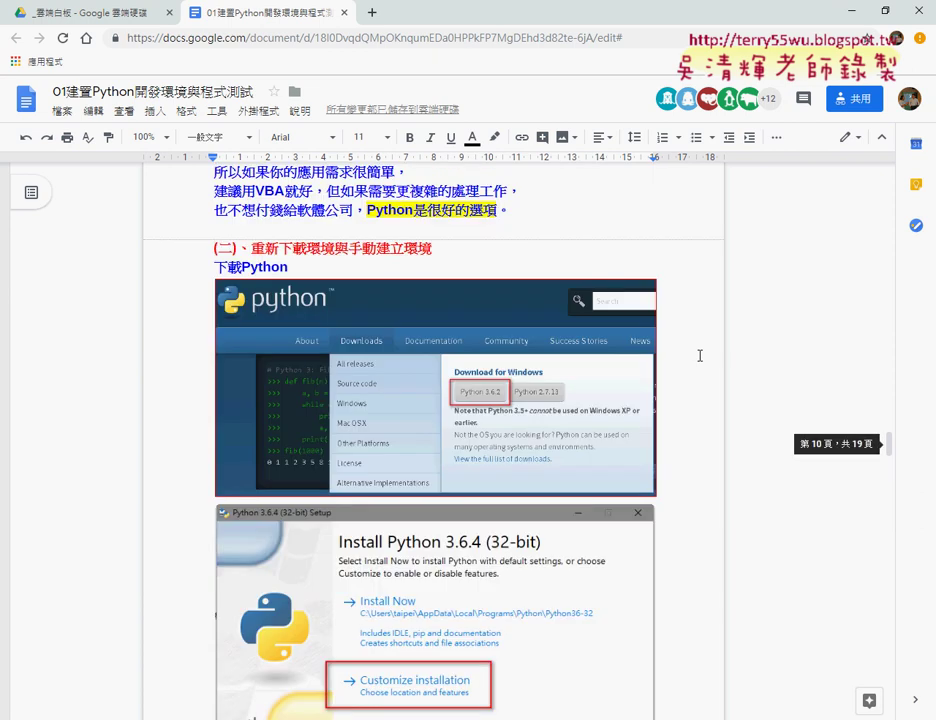
pyautogui.scroll(1, 700, 355)
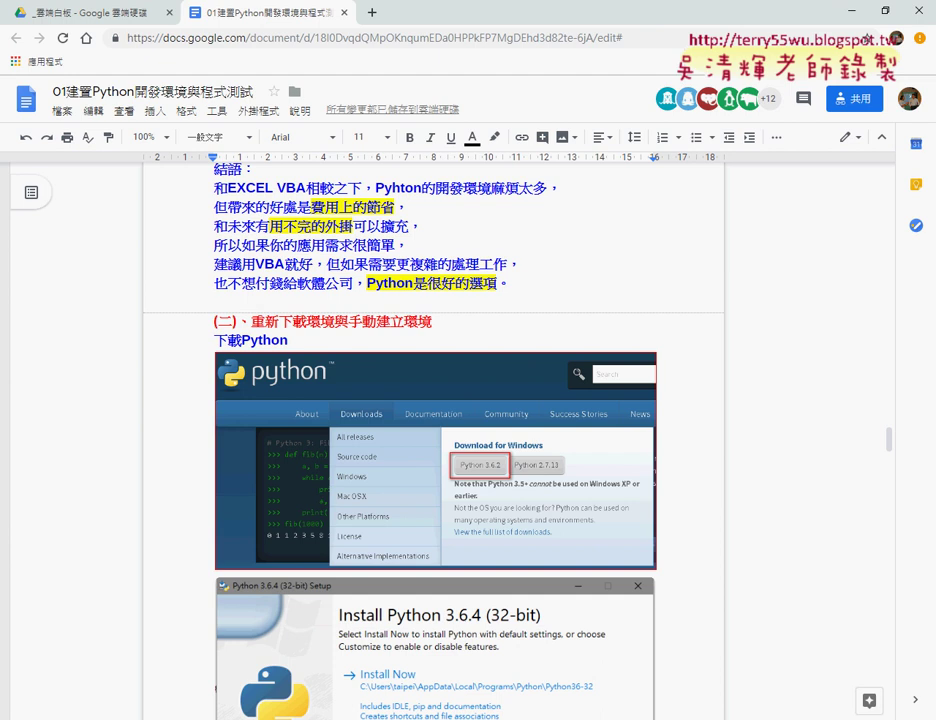
pyautogui.hotkey('alt', 'Tab')
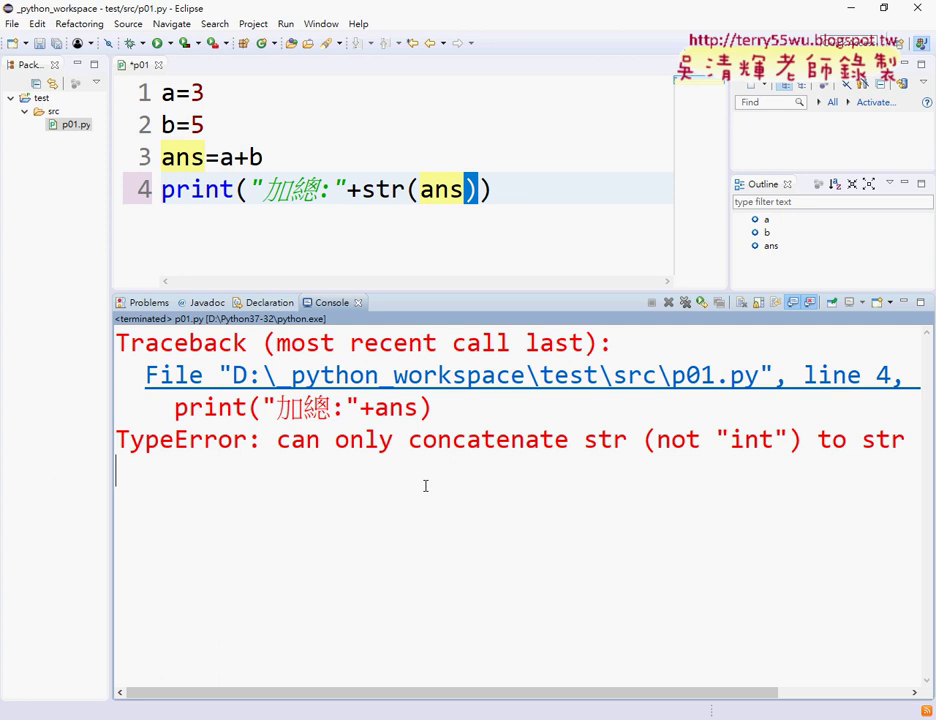
# - Minimize Eclipse after viewing the p01.py TypeError traceback to return to Chrome
pyautogui.click(851, 8)
# - Search 'python' from a new tab and open the python.org Download Python result
pyautogui.click(376, 13)
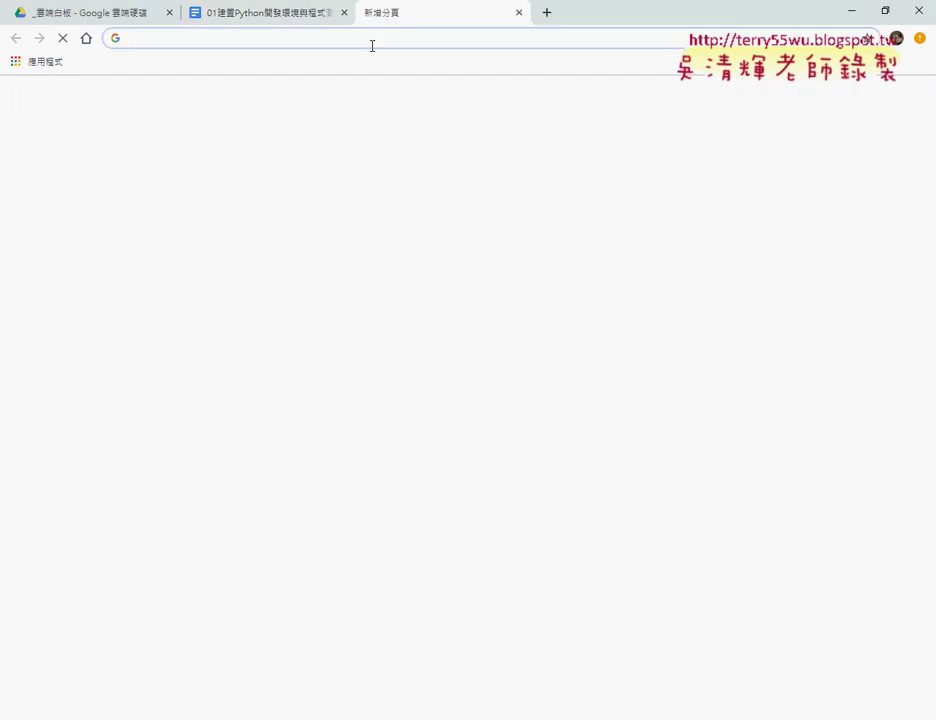
pyautogui.write('p')
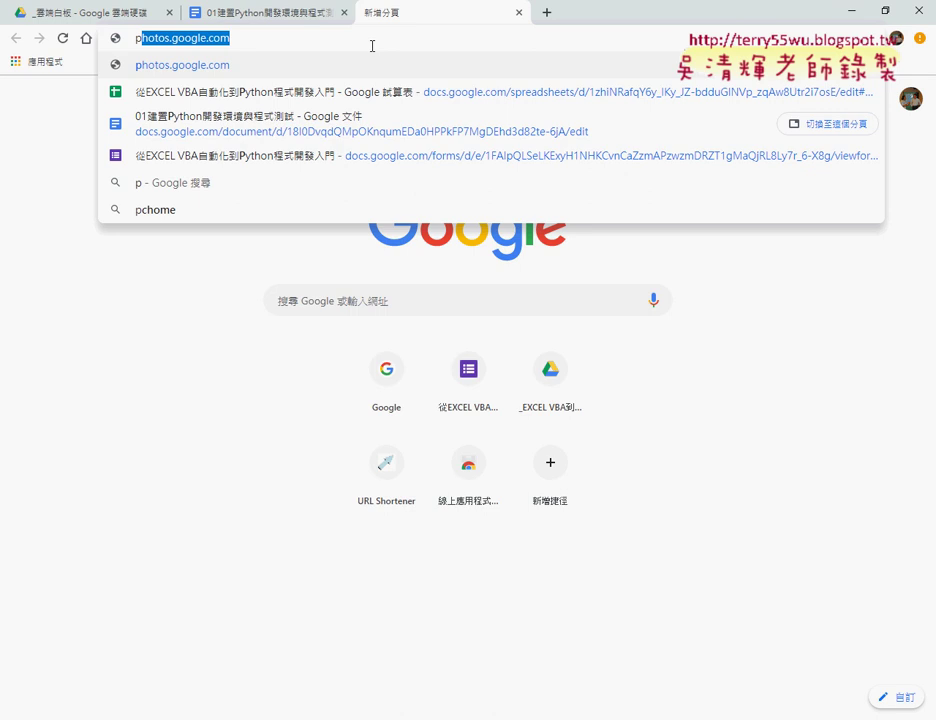
pyautogui.write('ython')
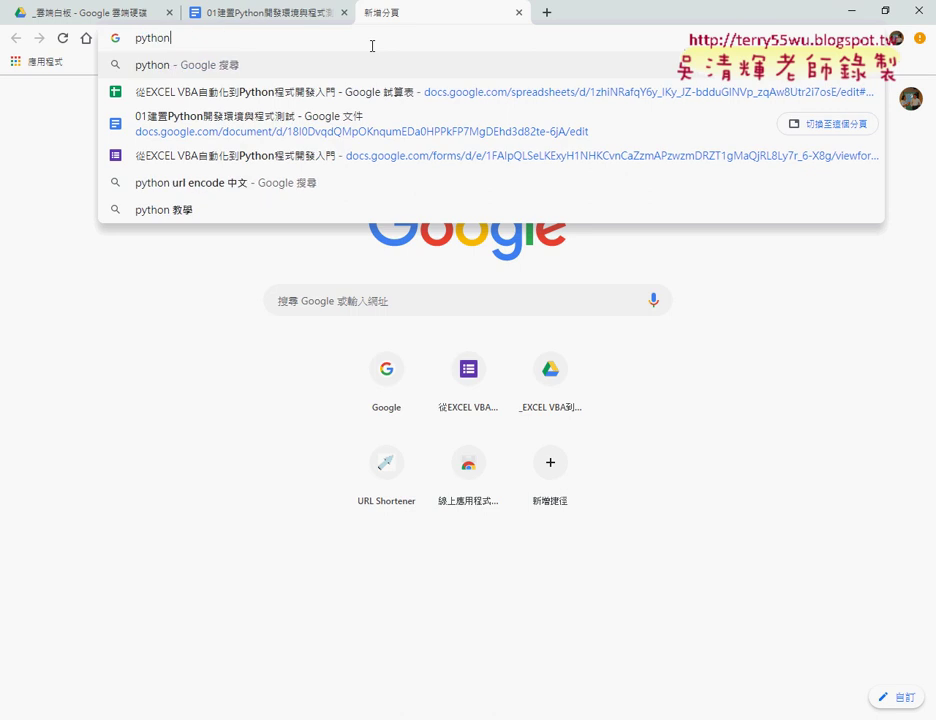
pyautogui.press('Return')
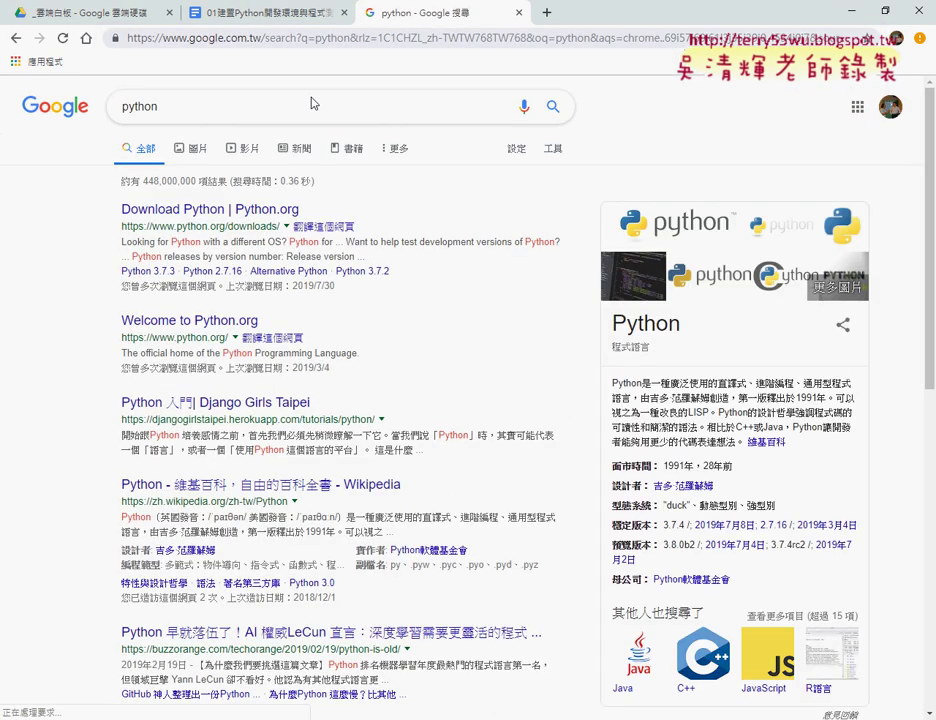
pyautogui.click(220, 210)
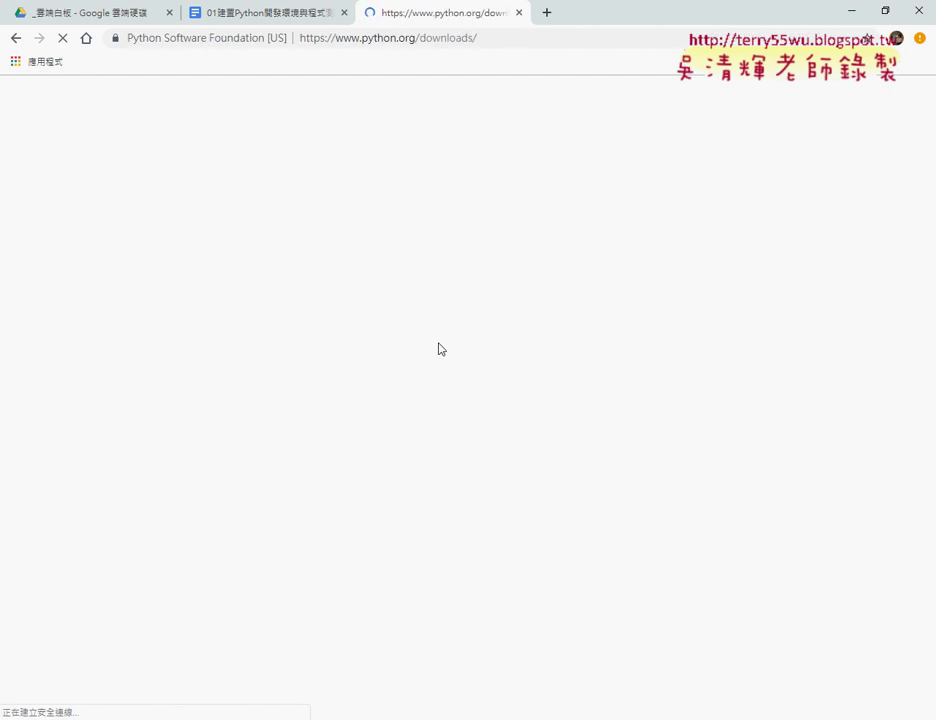
pyautogui.scroll(-1, 416, 410)
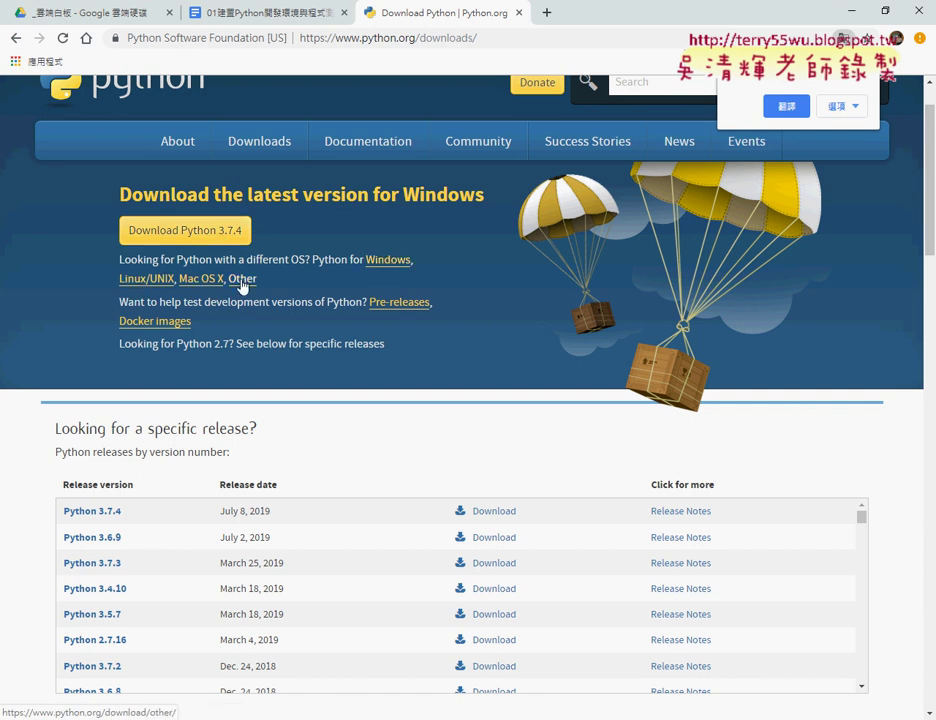
# - Download python-3.7.4.exe with the Download Python 3.7.4 button, then dismiss the download's menu
pyautogui.click(229, 240)
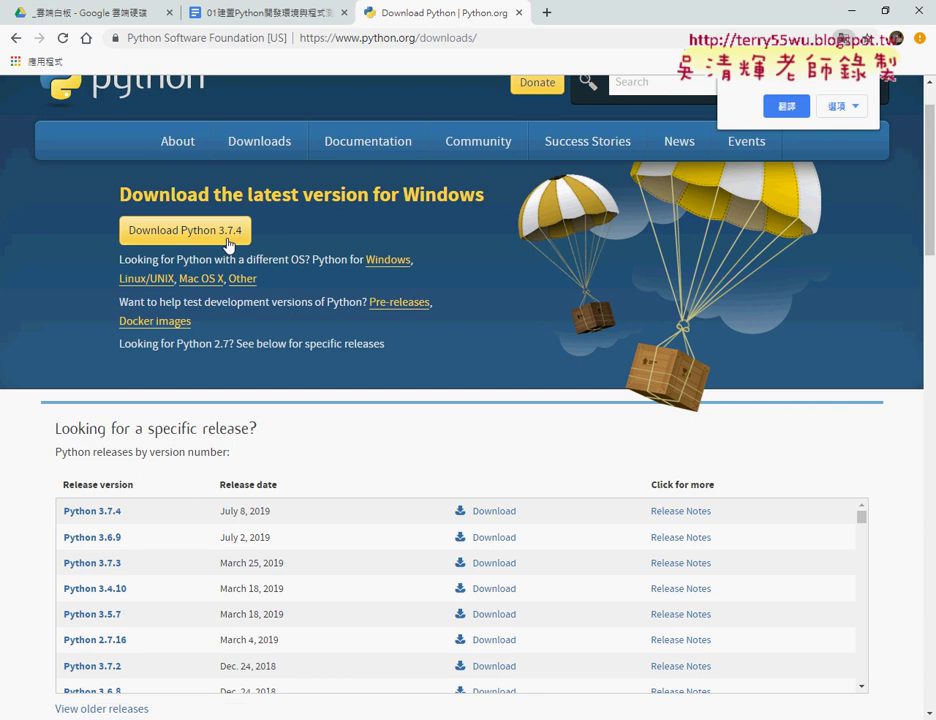
pyautogui.click(229, 240)
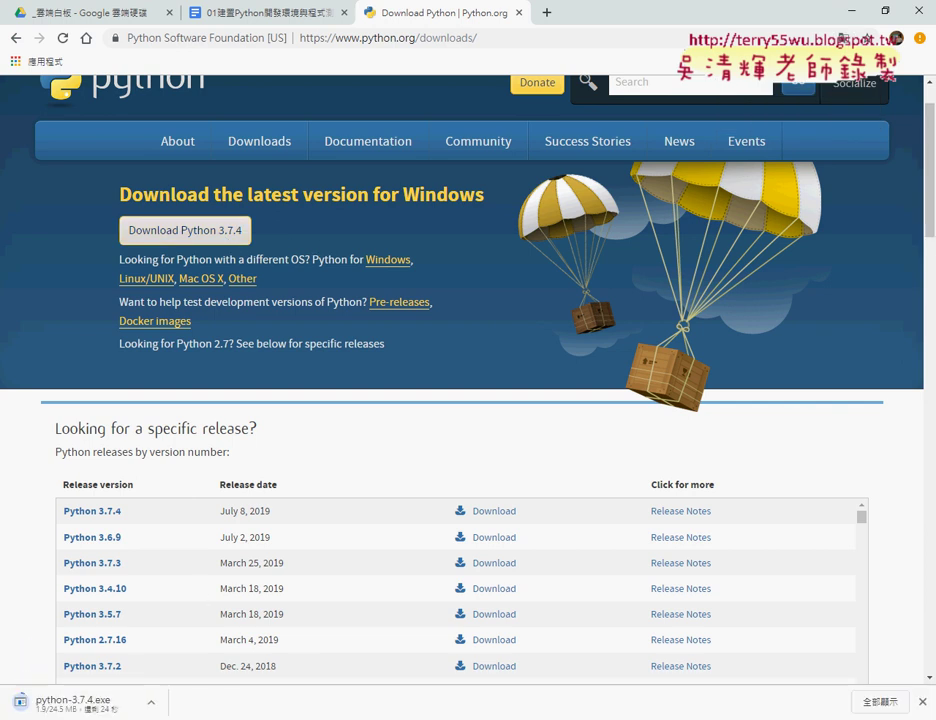
pyautogui.click(150, 702)
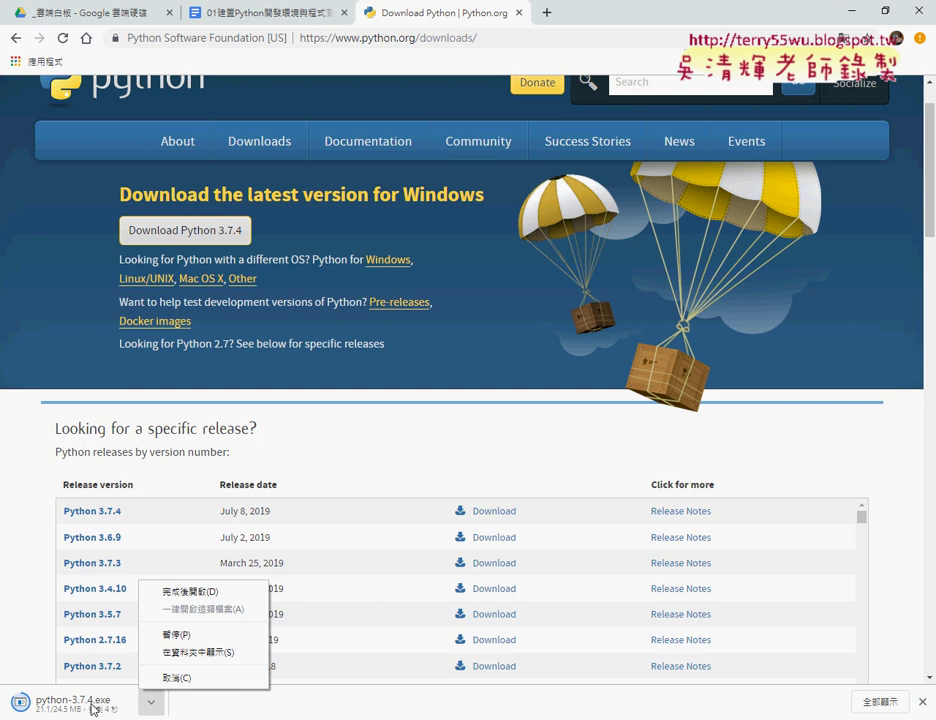
pyautogui.click(494, 438)
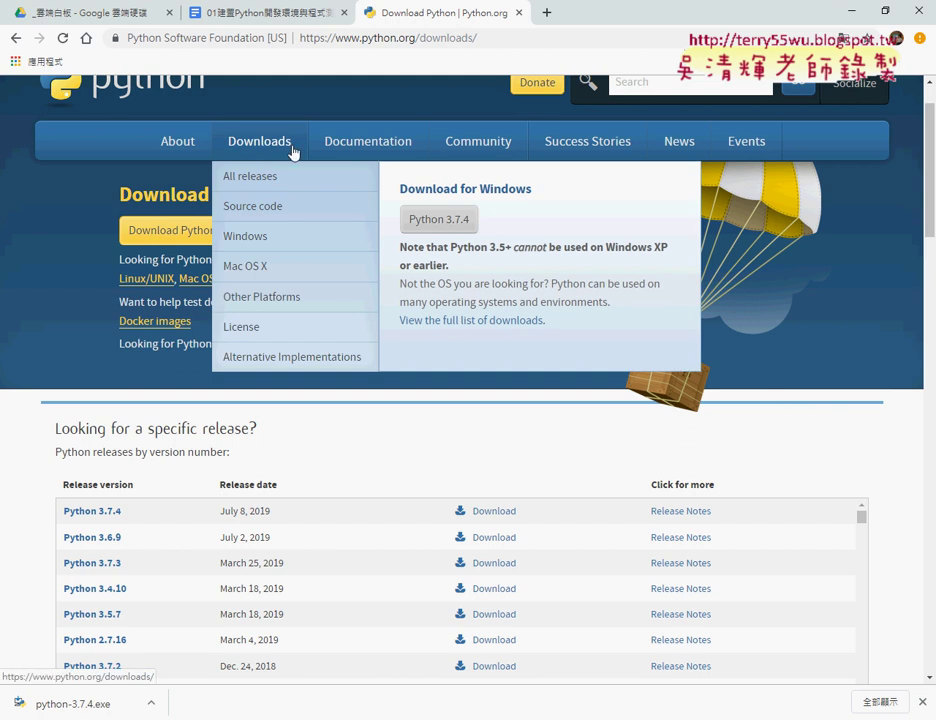
pyautogui.moveTo(368, 141)
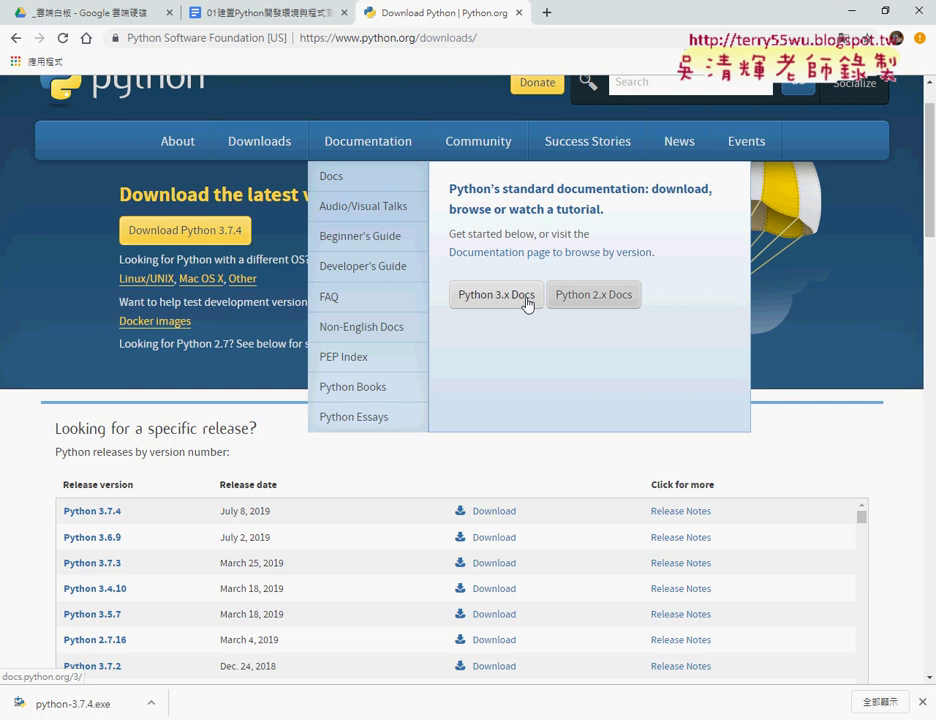
# - Open the Python 3.x docs and switch the language to Simplified Chinese (Python 3.7.4 文档)
pyautogui.click(528, 304)
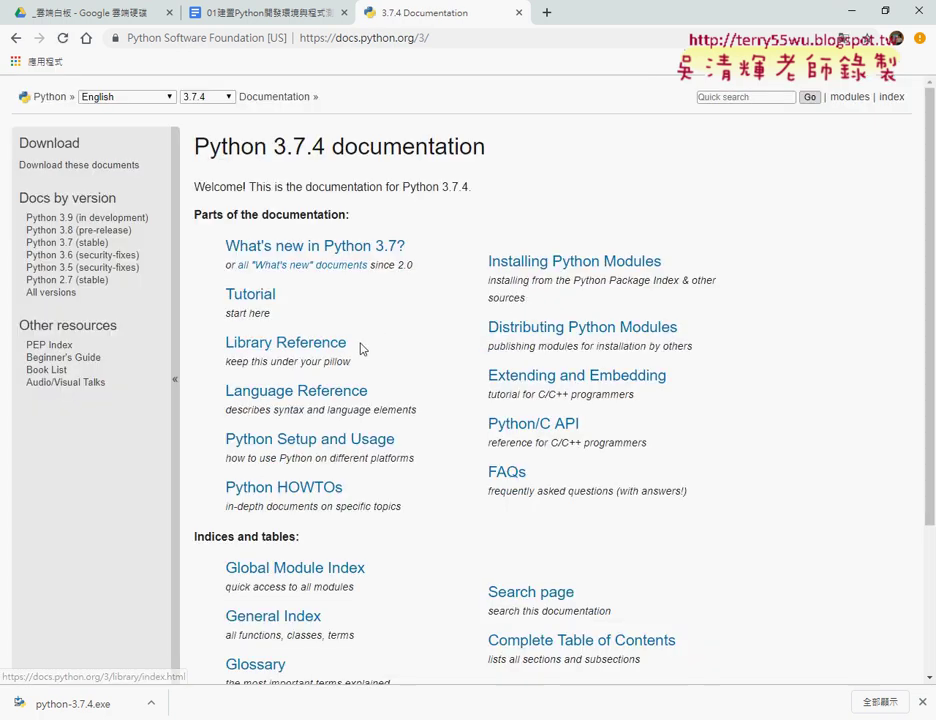
pyautogui.moveTo(362, 347); pyautogui.dragTo(225, 343)
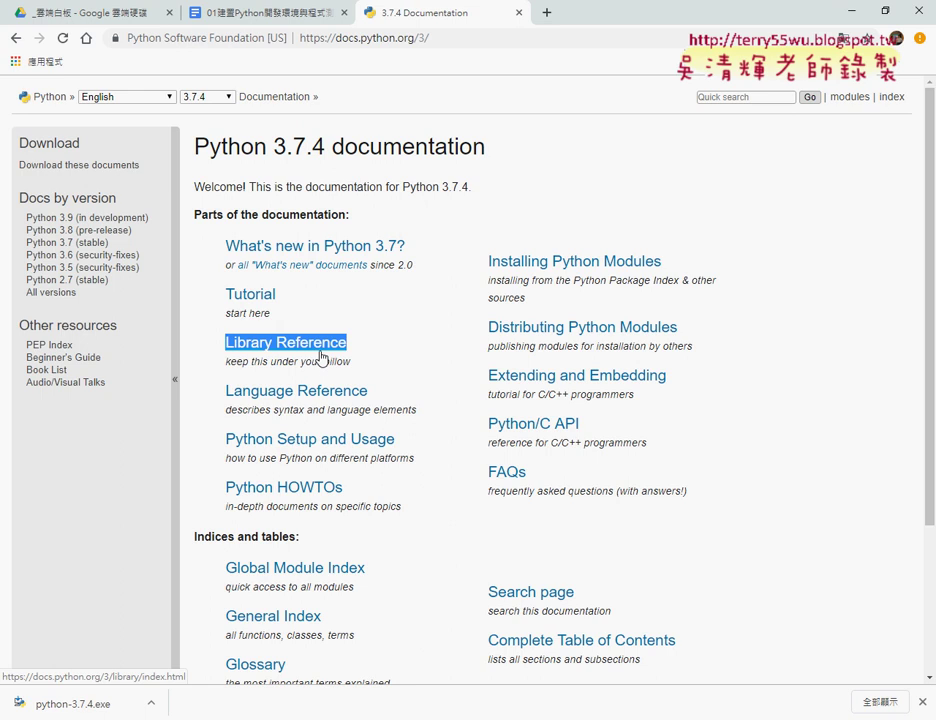
pyautogui.scroll(-2, 456, 415)
pyautogui.scroll(2, 457, 420)
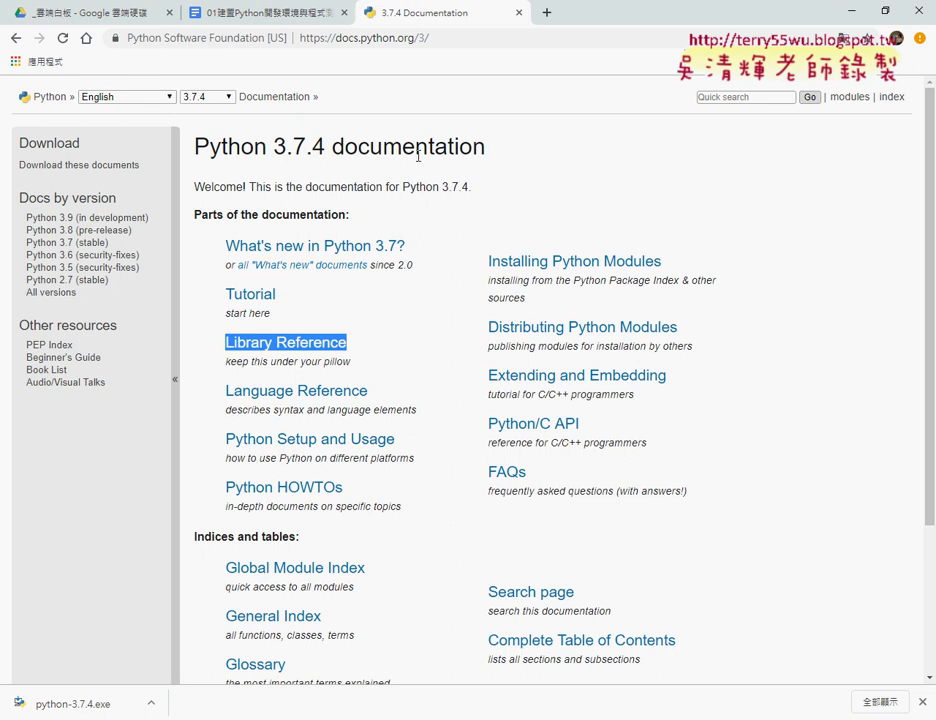
pyautogui.click(157, 100)
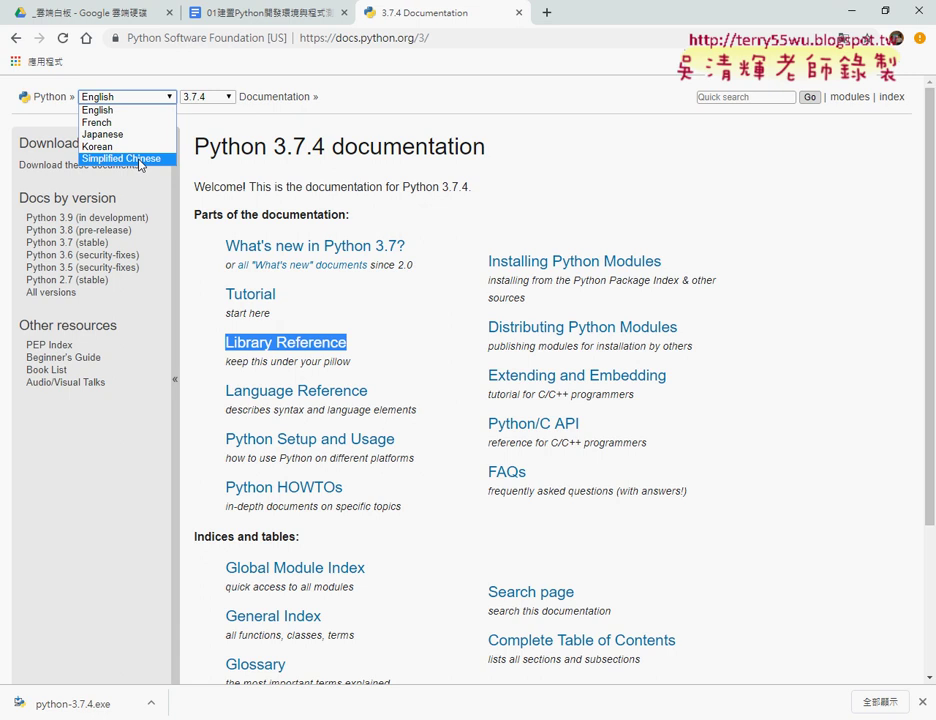
pyautogui.click(139, 160)
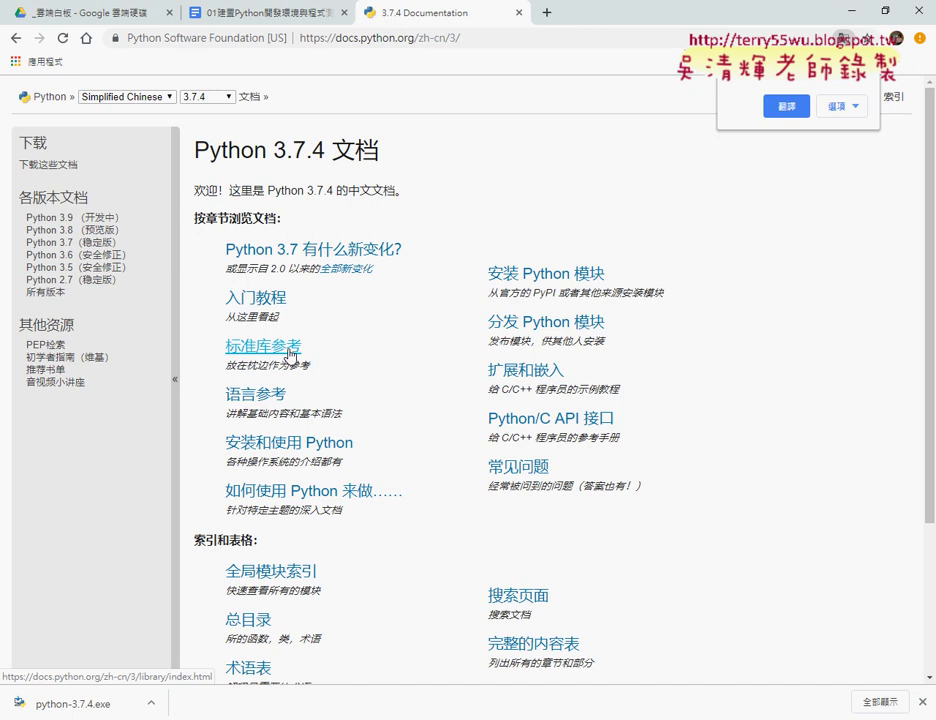
# - Open the 标准库参考 Library Reference page from the Chinese docs home
pyautogui.click(290, 352)
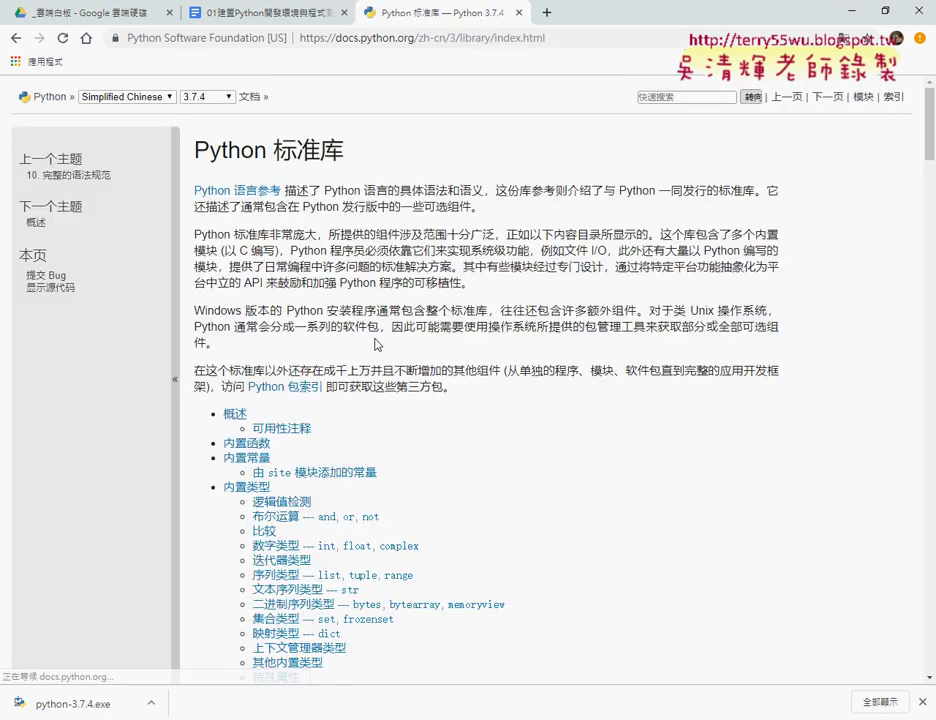
pyautogui.click(14, 37)
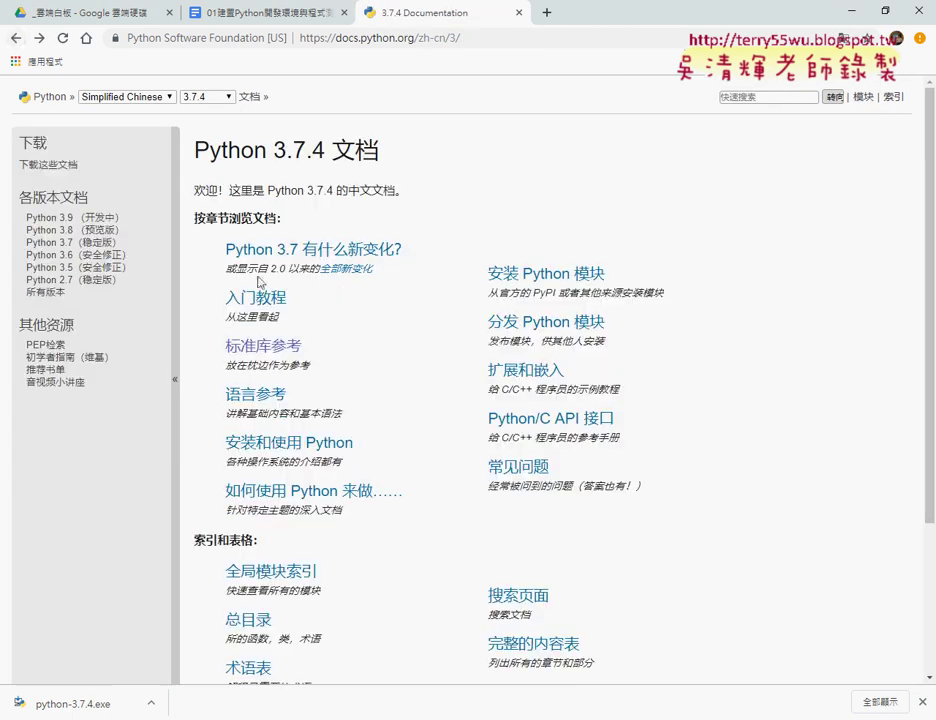
pyautogui.click(287, 350)
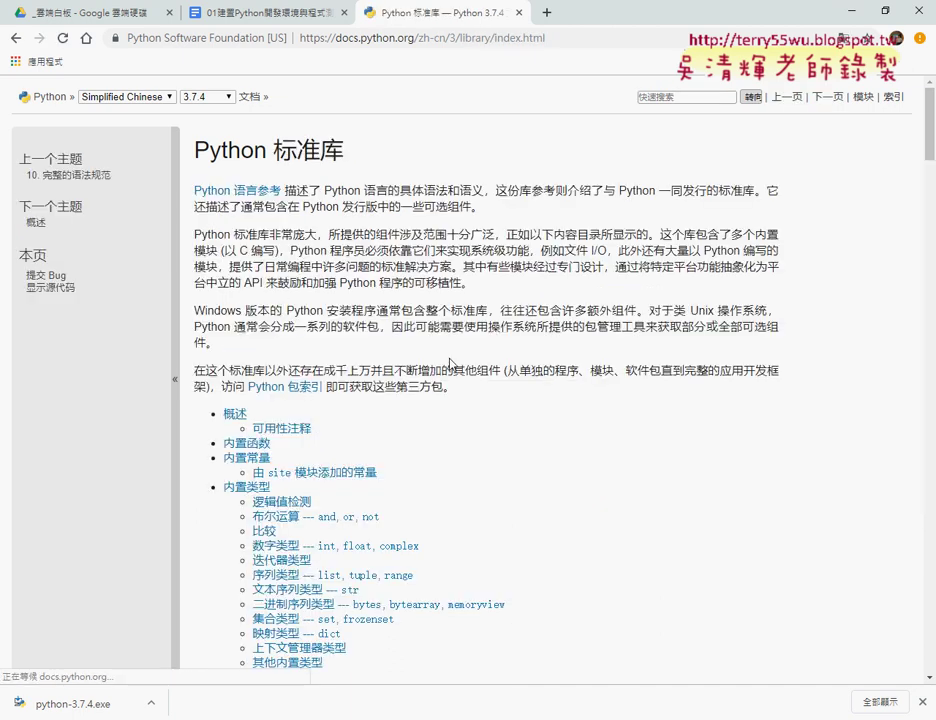
# - Scroll down through the Python 标准库 section list, including 内置函数 and 内置类型
pyautogui.scroll(-2, 450, 365)
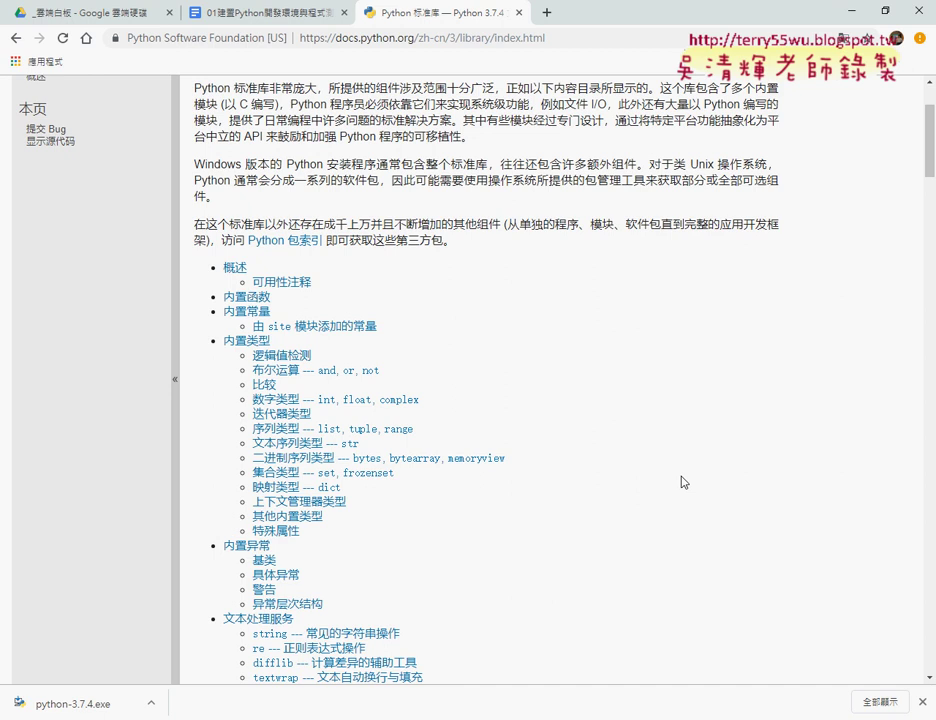
pyautogui.scroll(-5, 681, 482)
pyautogui.scroll(-3, 681, 482)
pyautogui.scroll(-2, 681, 482)
pyautogui.scroll(-2, 681, 482)
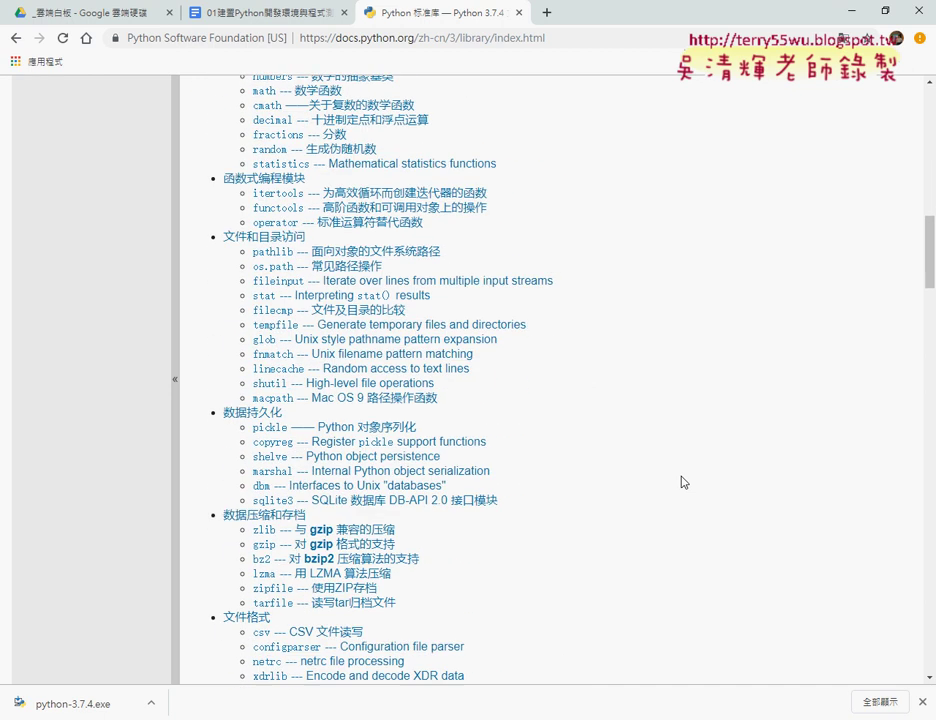
pyautogui.scroll(-3, 681, 482)
pyautogui.scroll(-4, 681, 482)
pyautogui.scroll(-2, 681, 482)
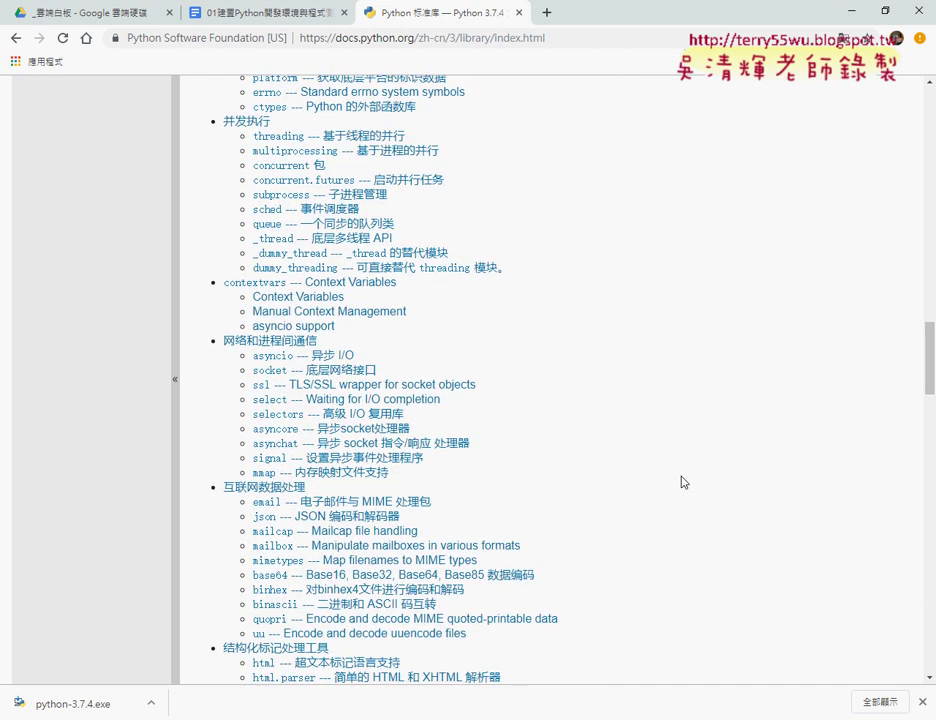
pyautogui.scroll(-1, 681, 482)
pyautogui.scroll(-2, 681, 482)
pyautogui.scroll(-3, 681, 482)
pyautogui.scroll(-2, 681, 482)
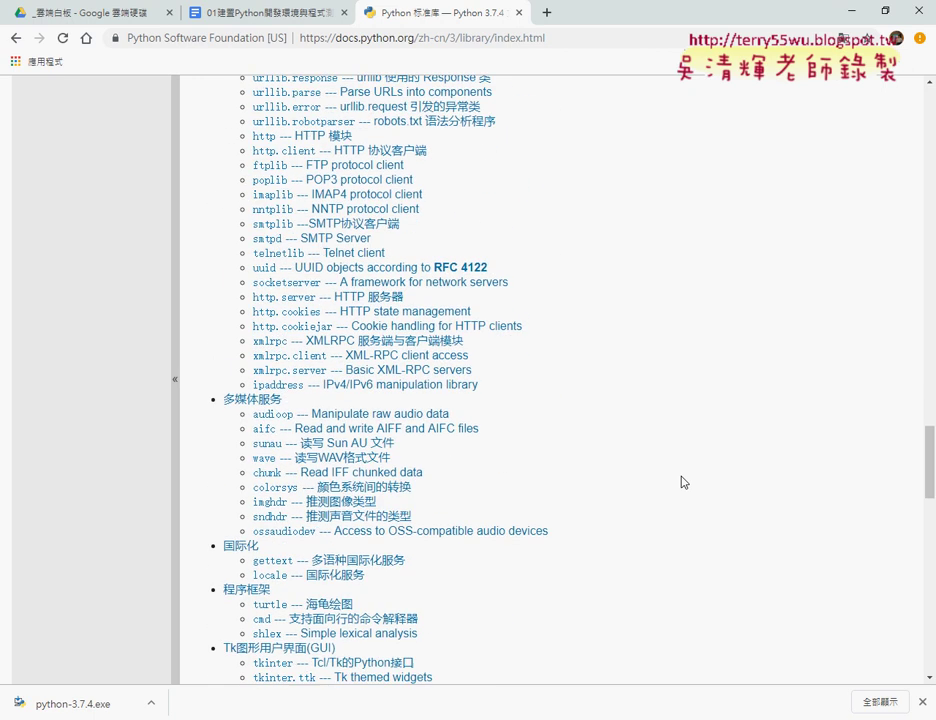
pyautogui.scroll(-3, 681, 482)
pyautogui.scroll(-3, 681, 482)
pyautogui.scroll(-3, 681, 482)
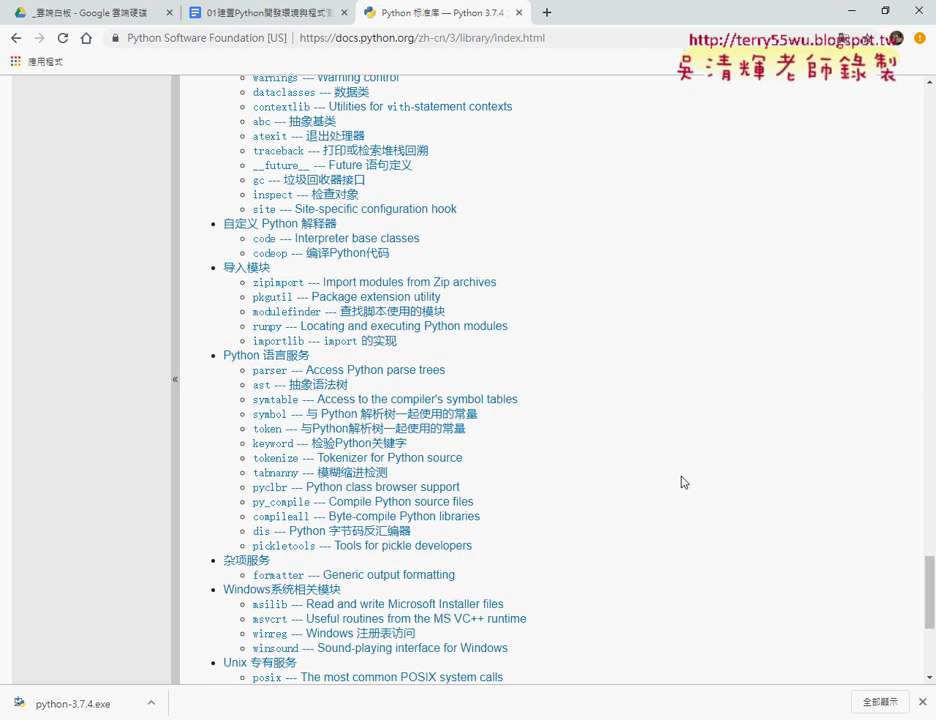
pyautogui.scroll(-1, 681, 482)
pyautogui.moveTo(929, 592)
pyautogui.mouseDown()
pyautogui.moveTo(934, 128)
pyautogui.moveTo(925, 118)
pyautogui.mouseUp()
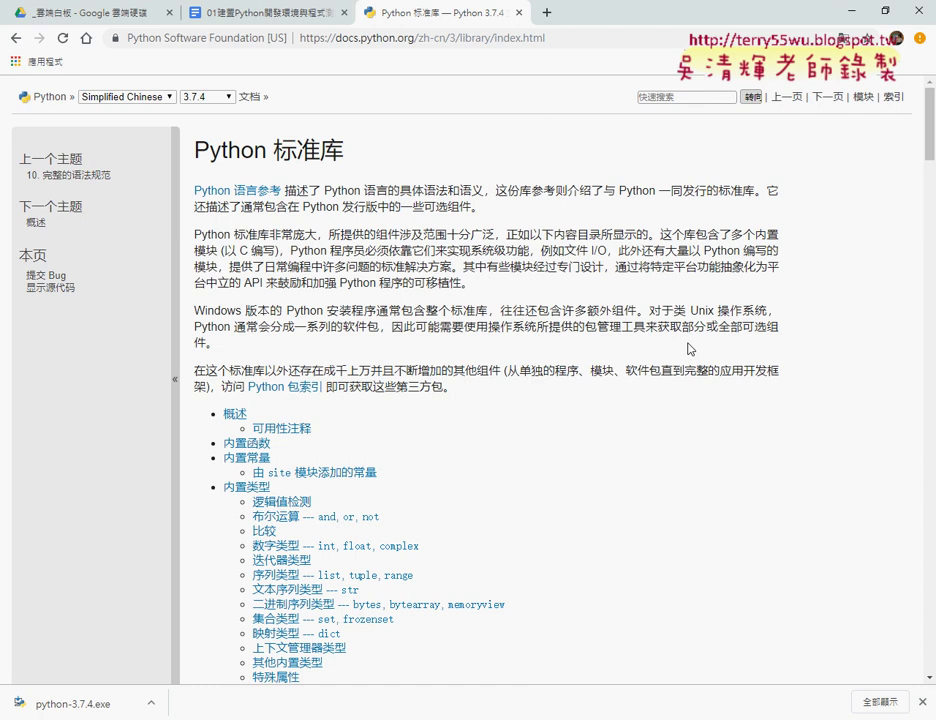
# - Go back to python.org/downloads, then open PyPI and highlight its 1,408,829 releases count
pyautogui.click(15, 38)
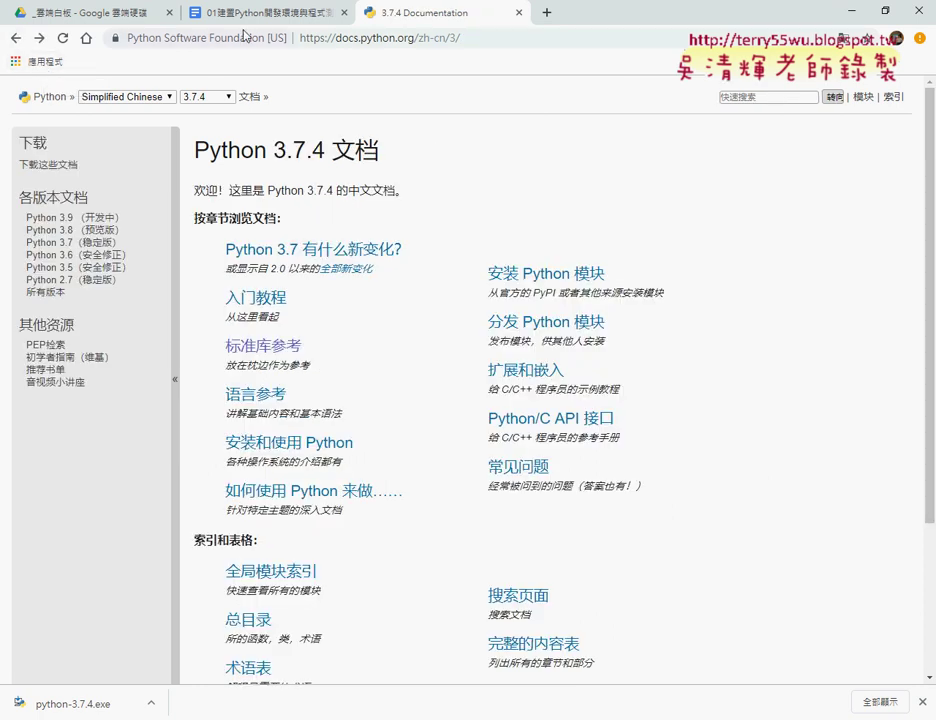
pyautogui.click(15, 38)
pyautogui.click(15, 38)
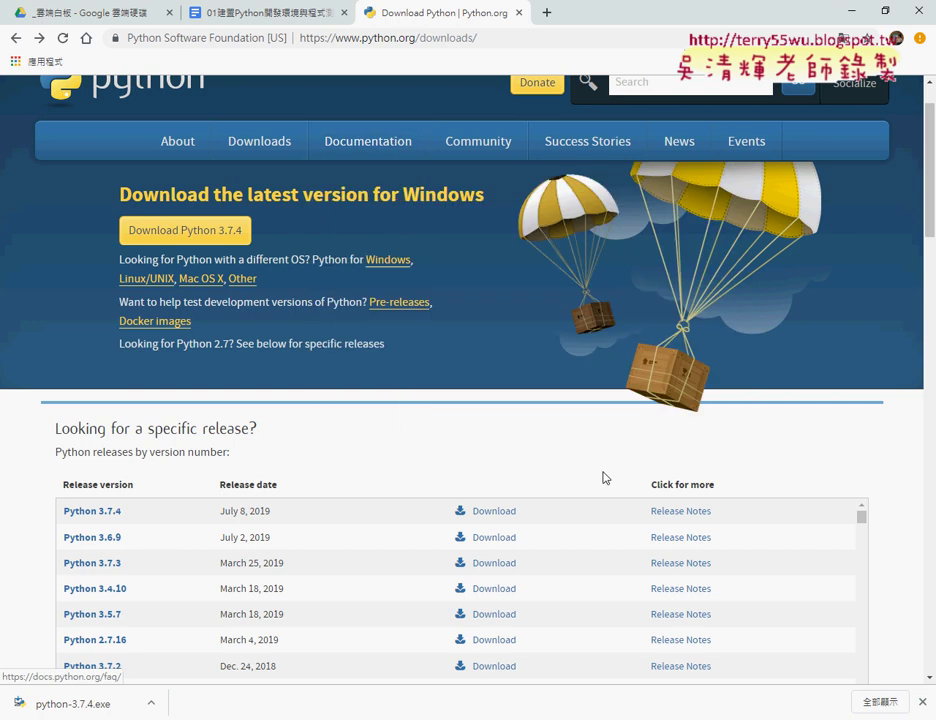
pyautogui.scroll(1, 597, 456)
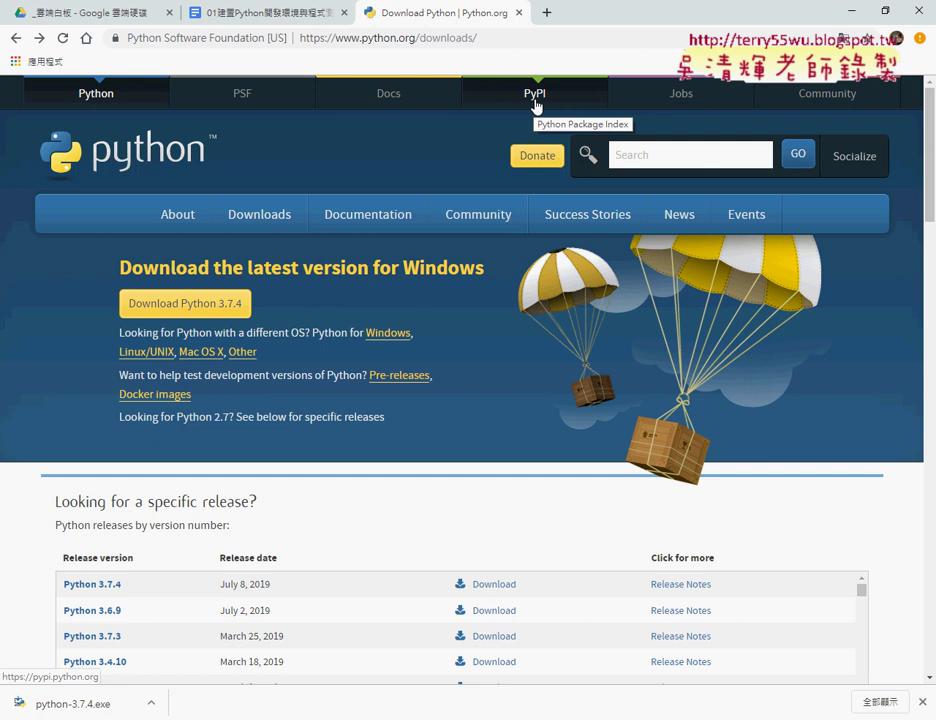
pyautogui.click(535, 101)
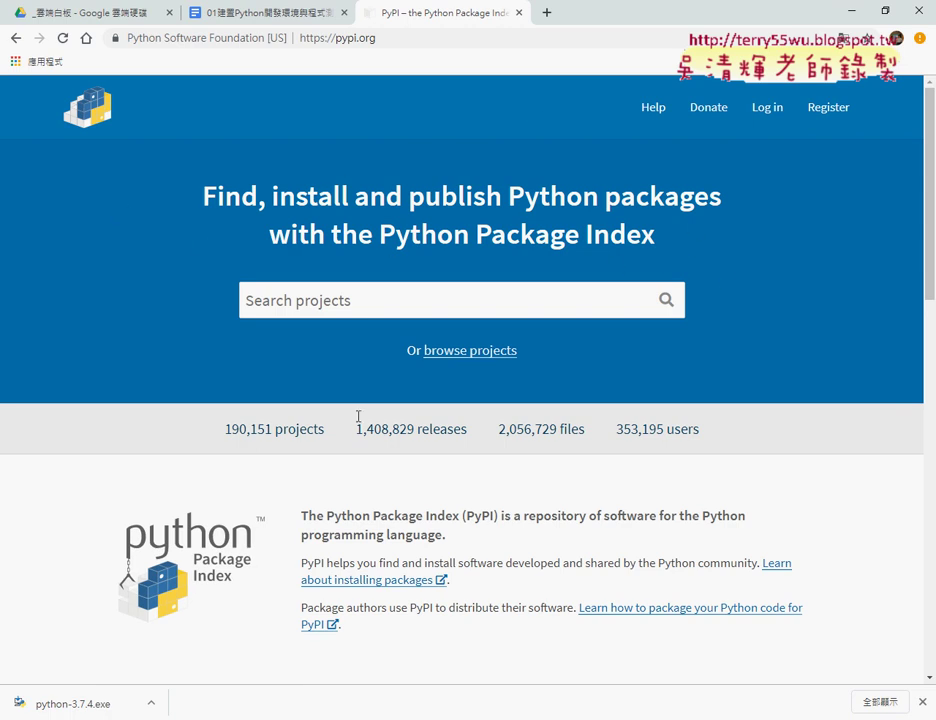
pyautogui.moveTo(357, 429); pyautogui.dragTo(410, 428)
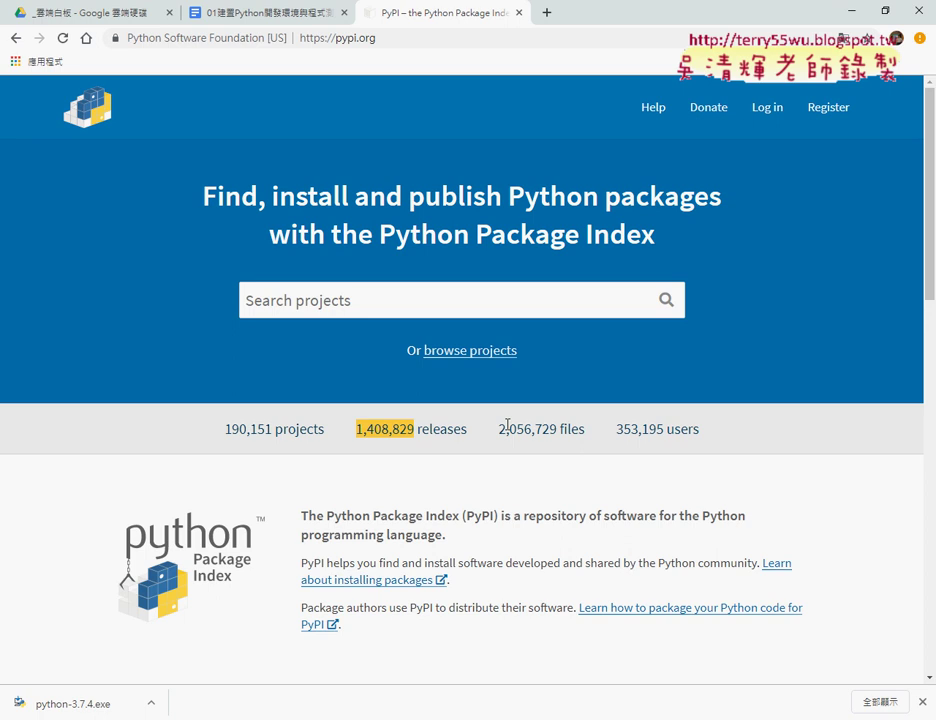
# - Search PyPI for pytube and open the pytube 9.5.1 project page
pyautogui.click(404, 306)
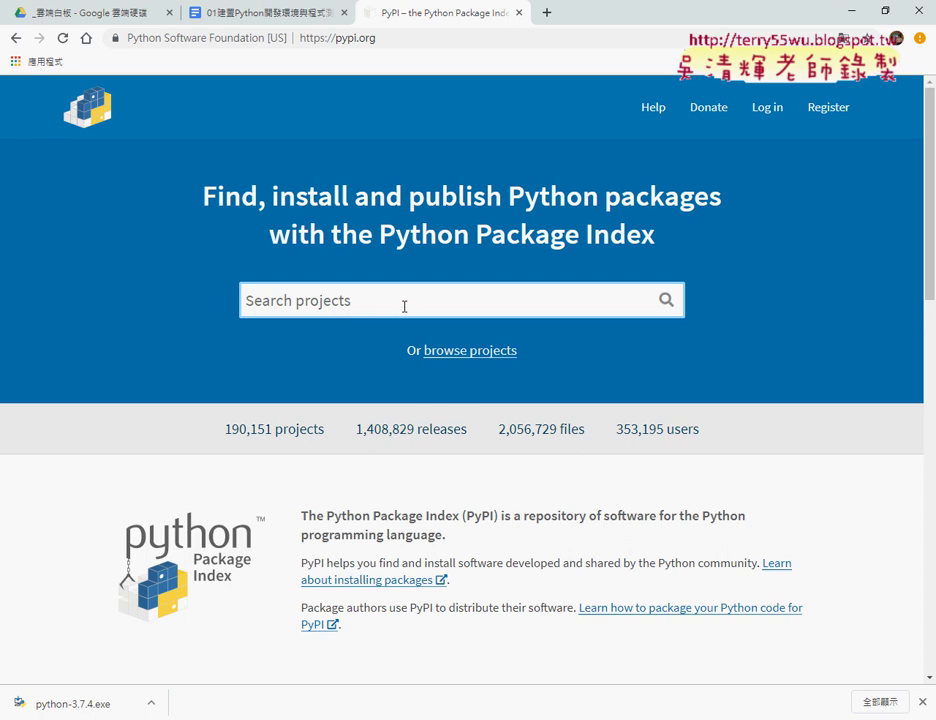
pyautogui.write('py')
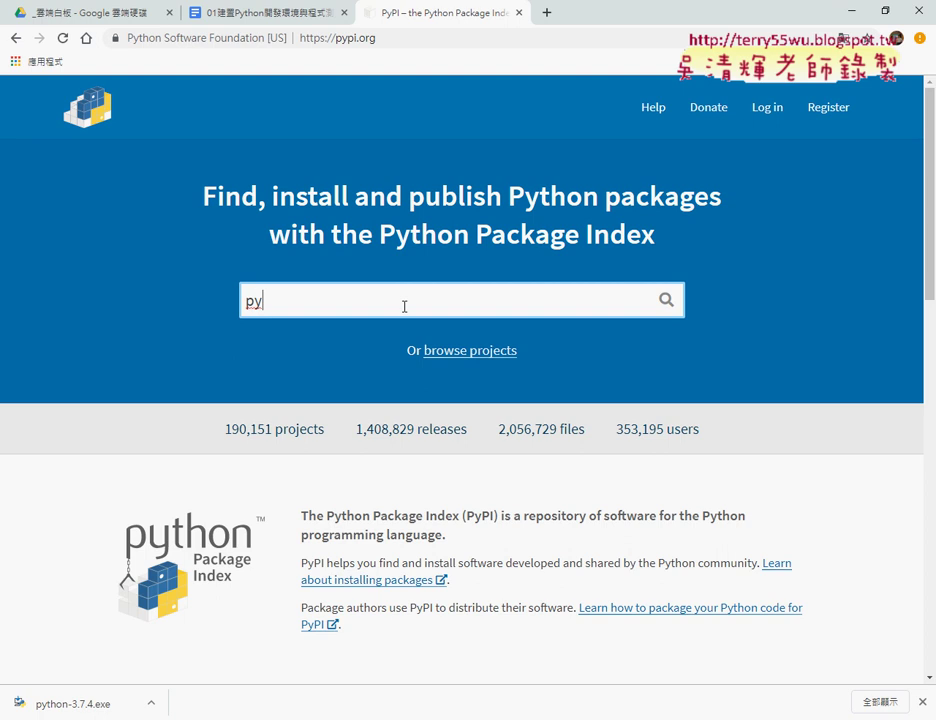
pyautogui.write('tube')
pyautogui.press('Return')
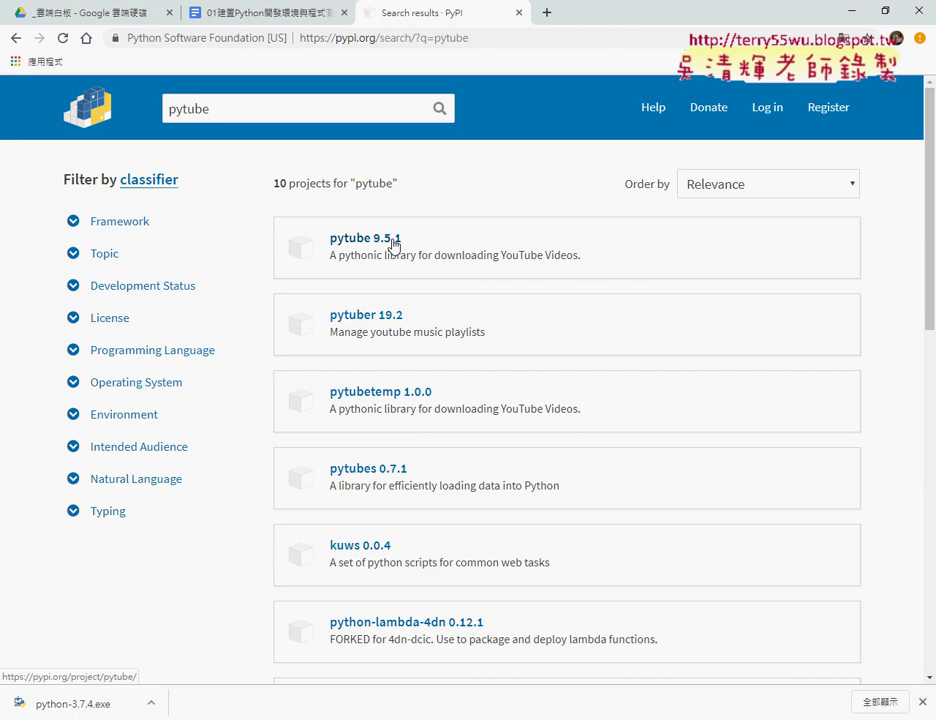
pyautogui.click(392, 240)
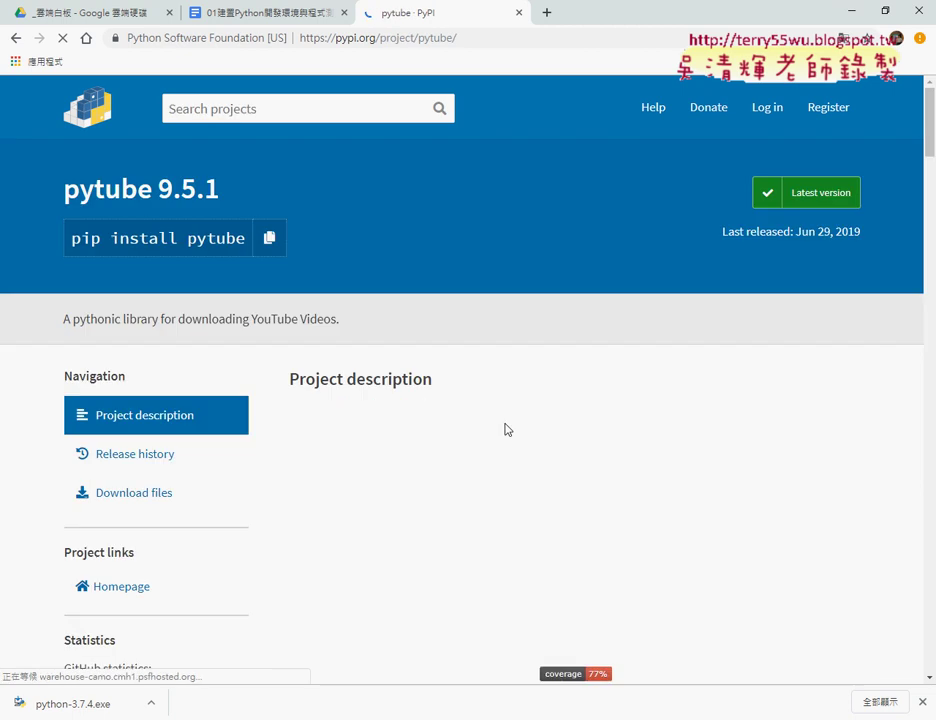
# - Scroll the pytube description and highlight the video URL in the first usage example
pyautogui.scroll(-1, 506, 429)
pyautogui.scroll(-2, 506, 429)
pyautogui.scroll(-1, 506, 429)
pyautogui.scroll(-1, 480, 424)
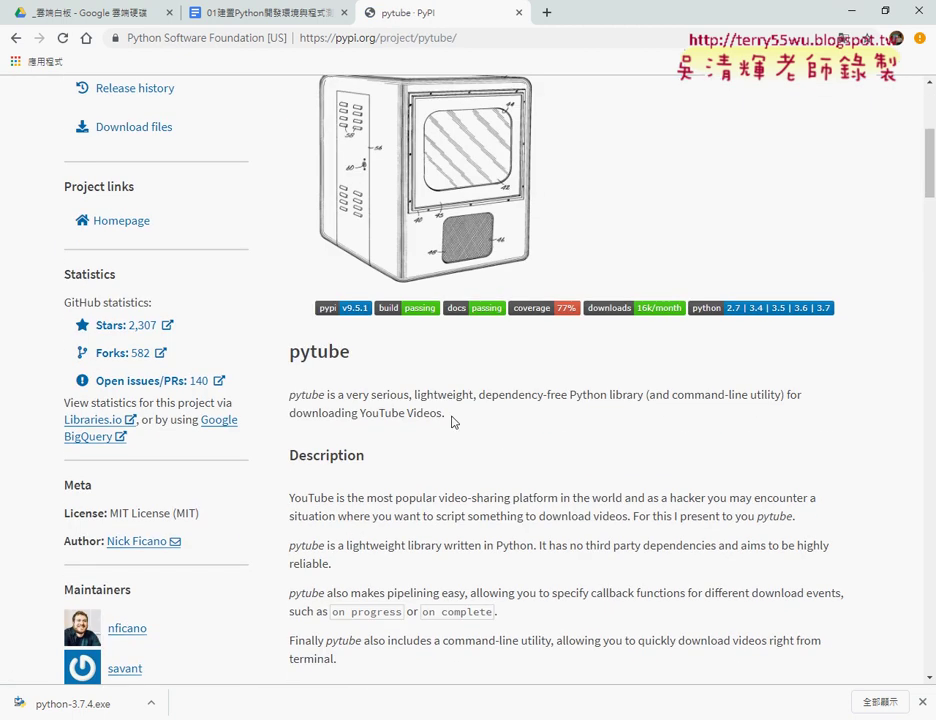
pyautogui.scroll(-1, 422, 416)
pyautogui.scroll(-1, 424, 422)
pyautogui.scroll(-1, 424, 422)
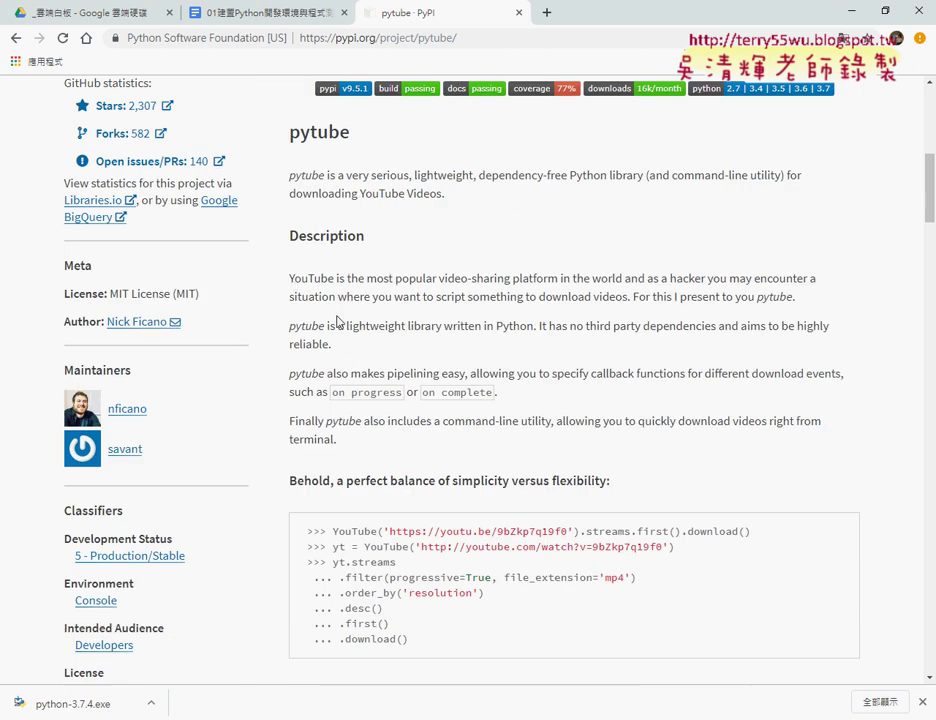
pyautogui.moveTo(289, 278); pyautogui.dragTo(515, 373)
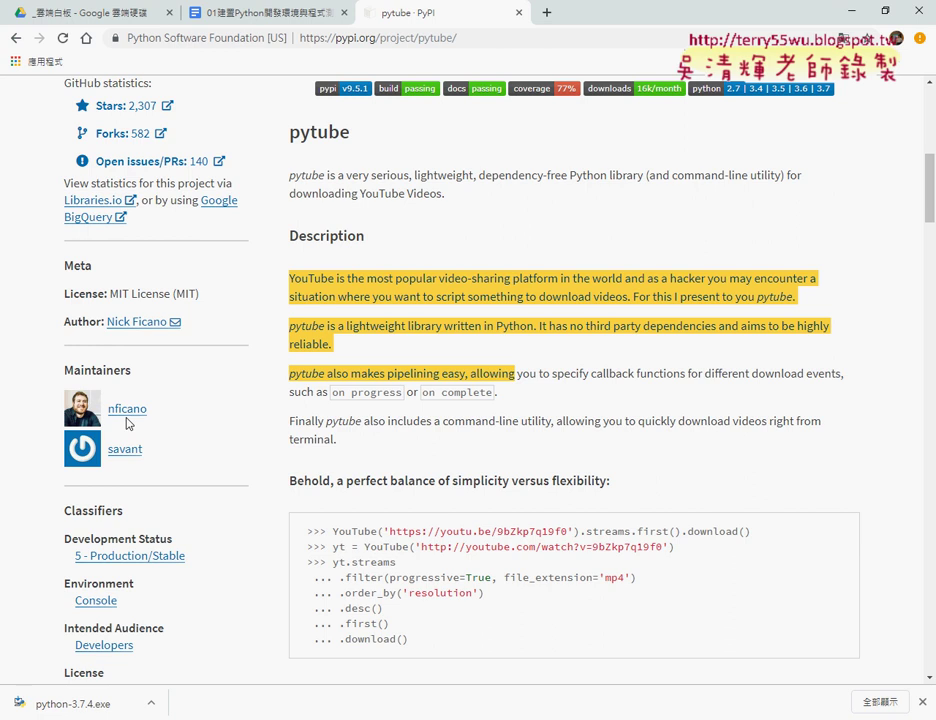
pyautogui.scroll(-2, 307, 472)
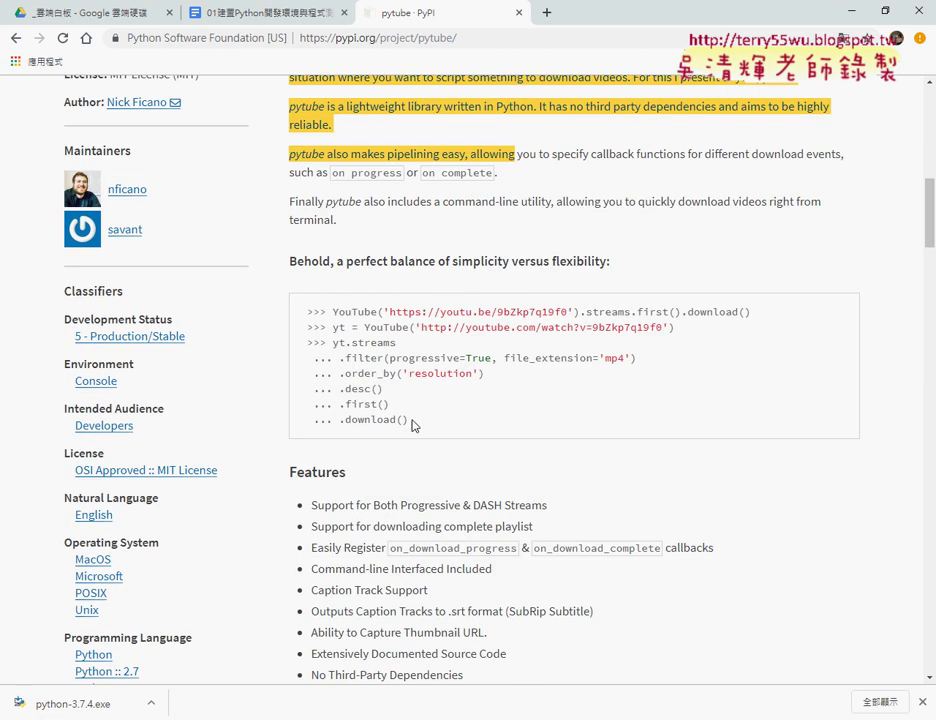
pyautogui.moveTo(412, 424)
pyautogui.mouseDown()
pyautogui.moveTo(367, 362)
pyautogui.moveTo(307, 312)
pyautogui.mouseUp()
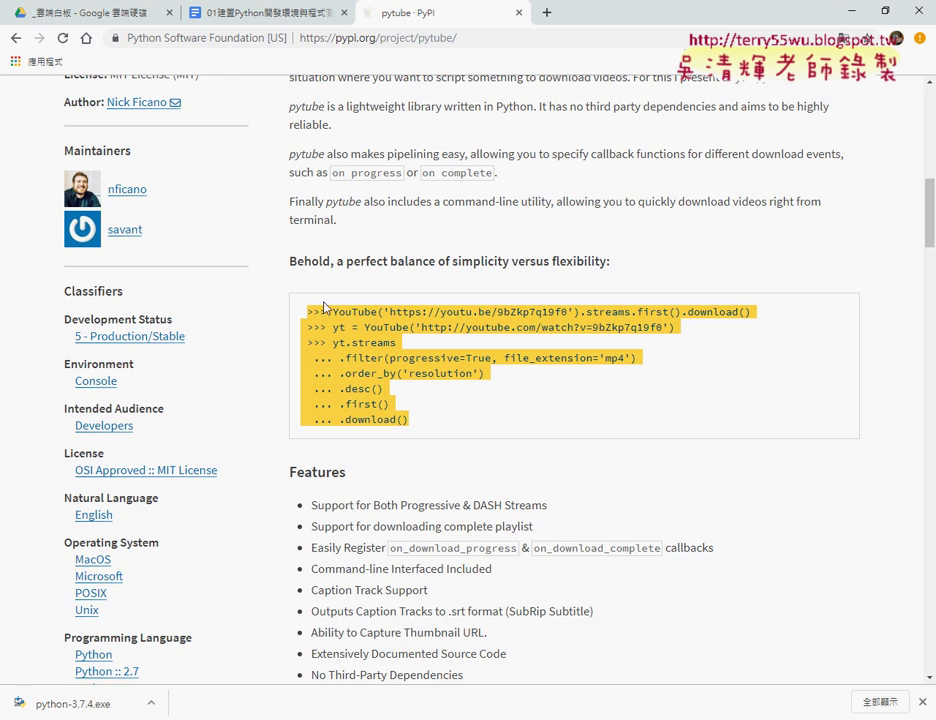
pyautogui.moveTo(390, 312); pyautogui.dragTo(608, 312)
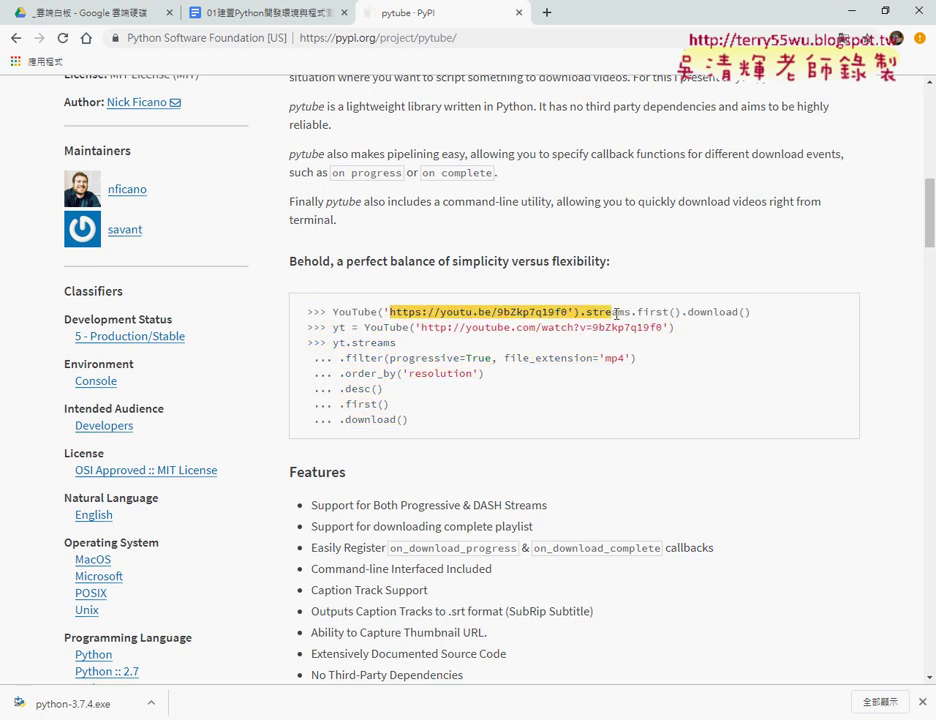
pyautogui.click(608, 312)
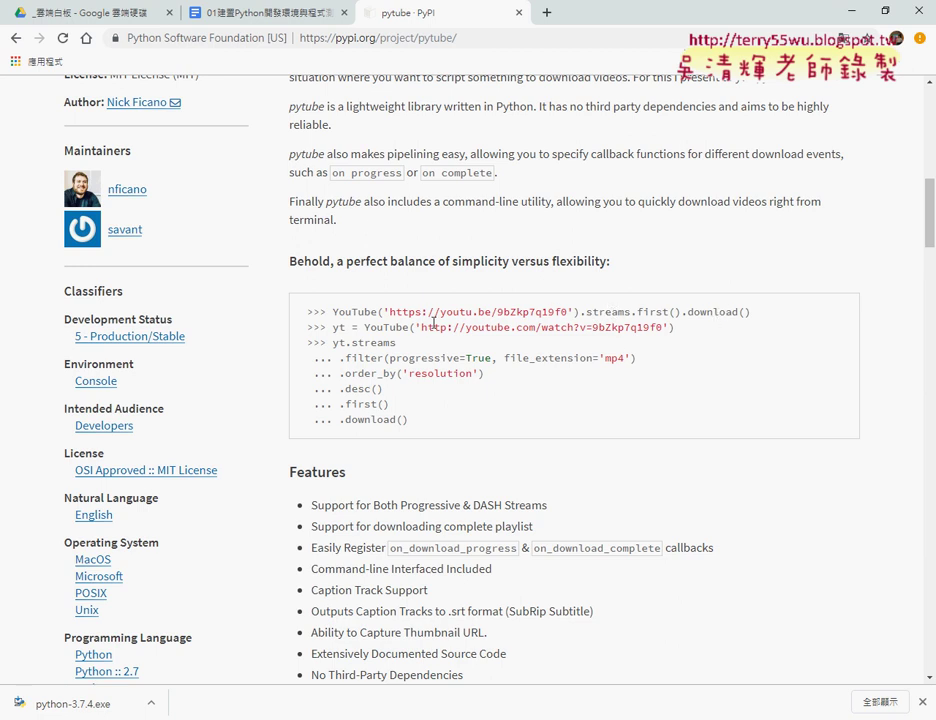
# - Highlight the mp4 file-extension filter and the playlist download code example
pyautogui.scroll(-1, 619, 357)
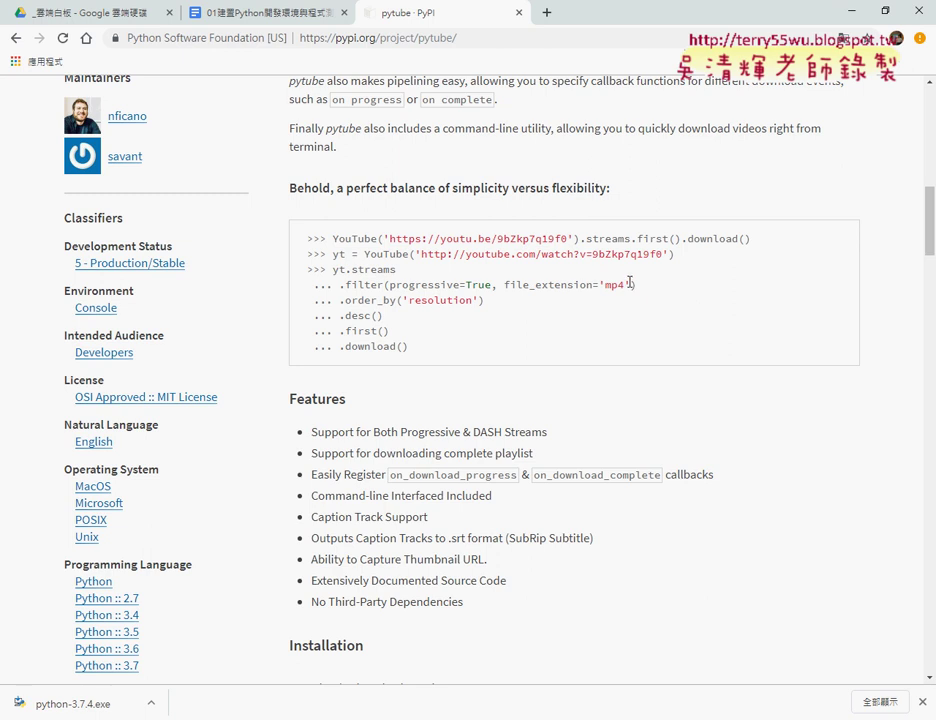
pyautogui.moveTo(633, 287); pyautogui.dragTo(601, 285)
pyautogui.scroll(-2, 610, 391)
pyautogui.scroll(-3, 610, 391)
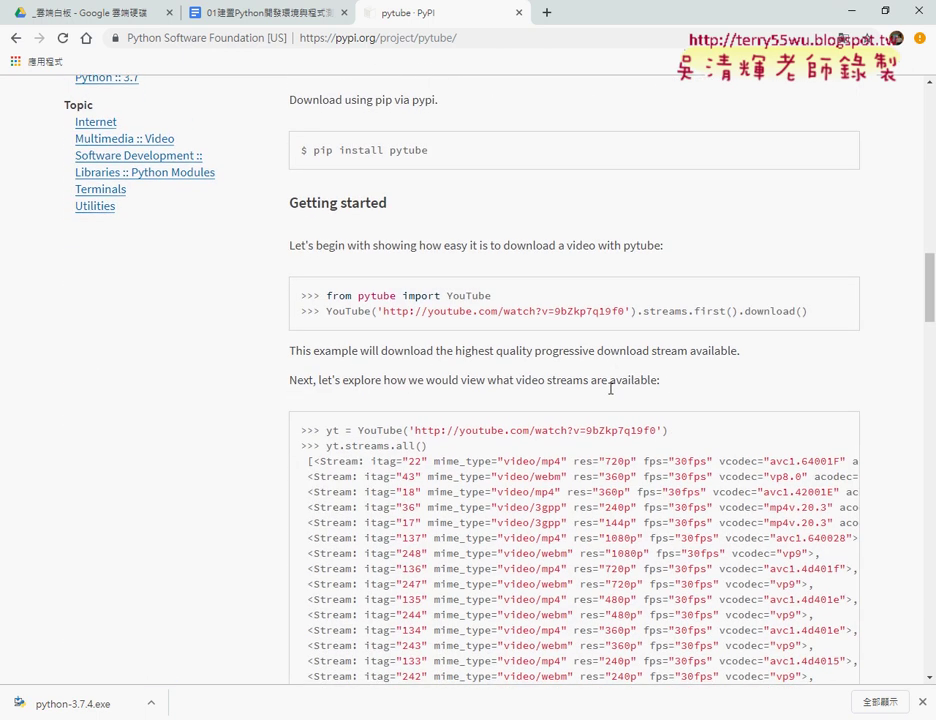
pyautogui.scroll(-1, 610, 388)
pyautogui.scroll(-5, 610, 388)
pyautogui.scroll(-2, 612, 393)
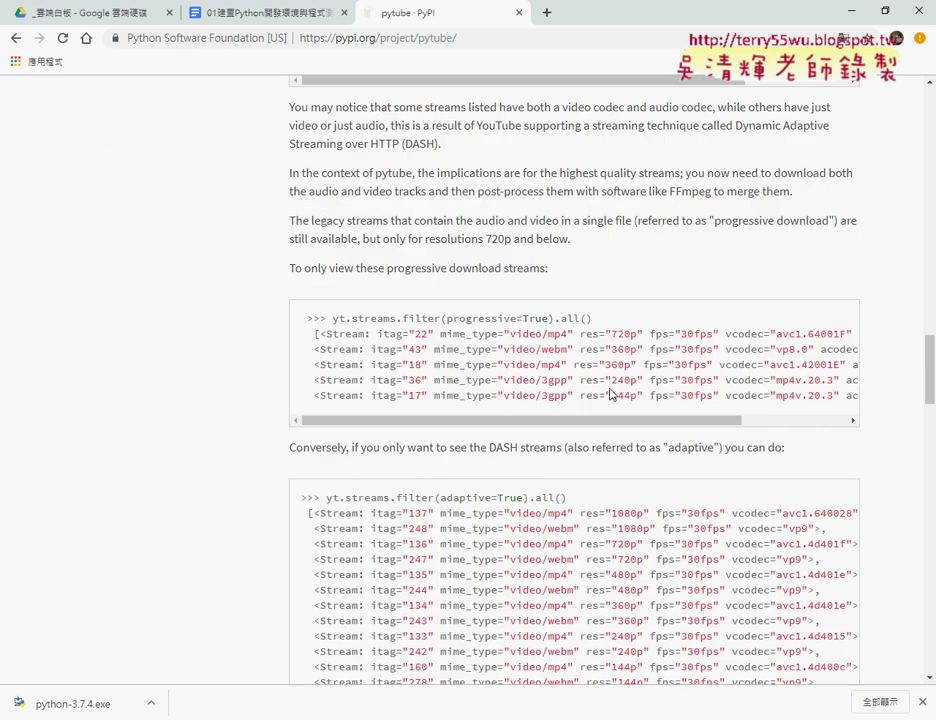
pyautogui.scroll(-3, 607, 389)
pyautogui.scroll(-3, 608, 390)
pyautogui.moveTo(558, 227); pyautogui.dragTo(289, 226)
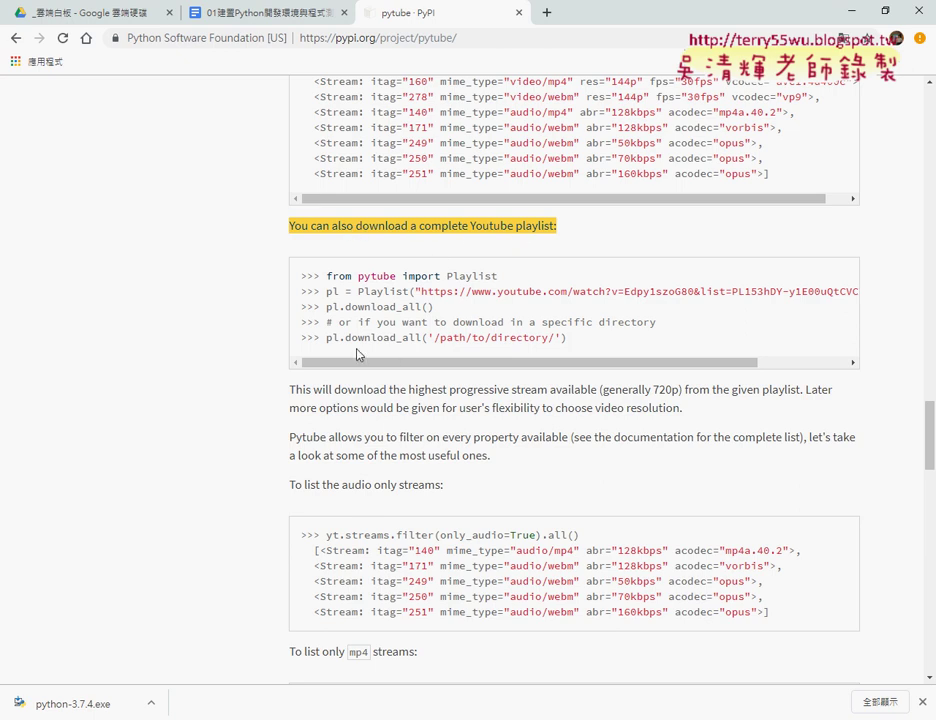
pyautogui.moveTo(560, 342); pyautogui.dragTo(284, 289)
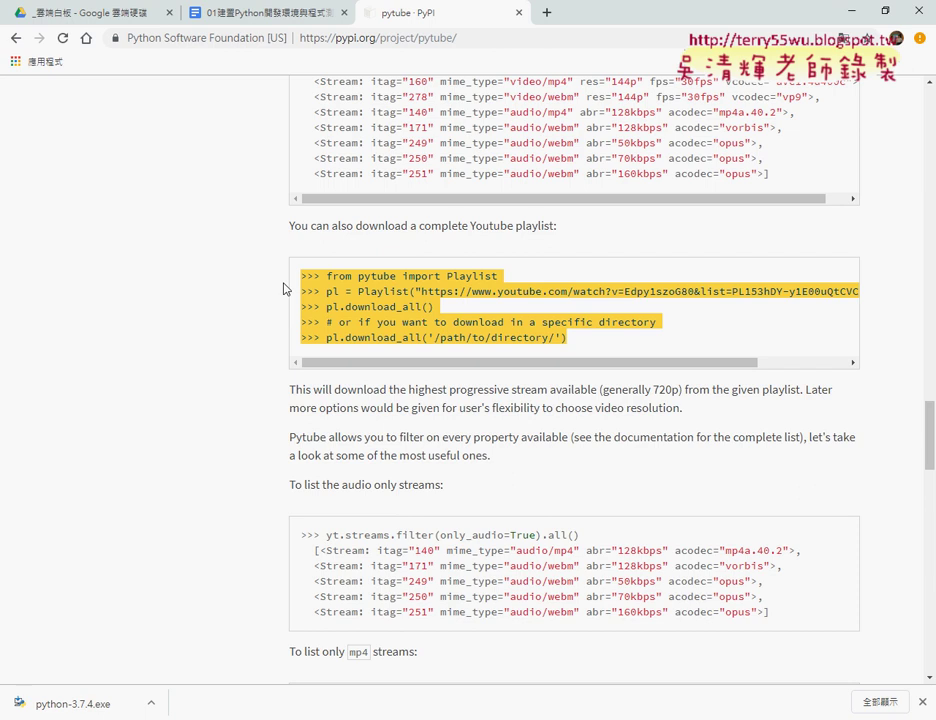
# - Go back to the PyPI home page and highlight the 1,408,829 releases figure
pyautogui.click(15, 39)
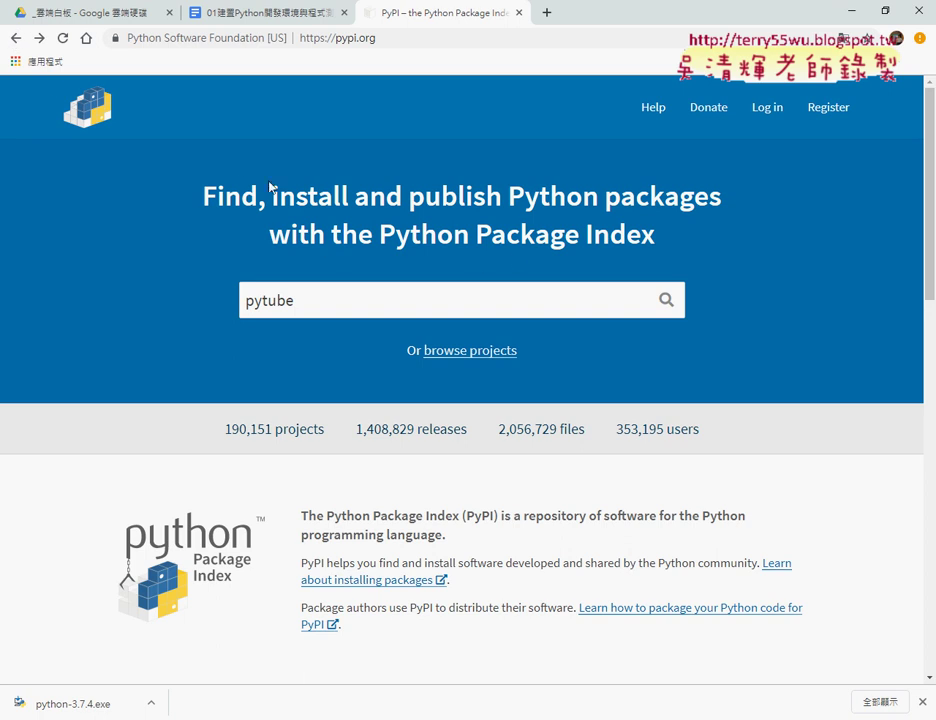
pyautogui.click(363, 428)
pyautogui.moveTo(367, 428); pyautogui.dragTo(414, 429)
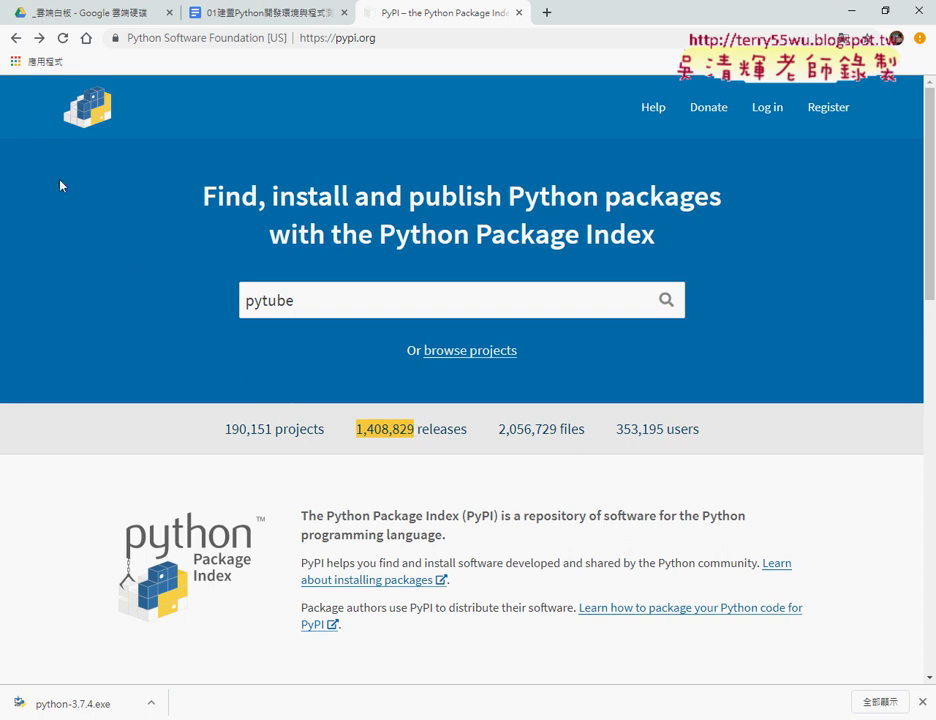
# - Go back from PyPI to the python.org Downloads page offering Python 3.7.4
pyautogui.click(15, 38)
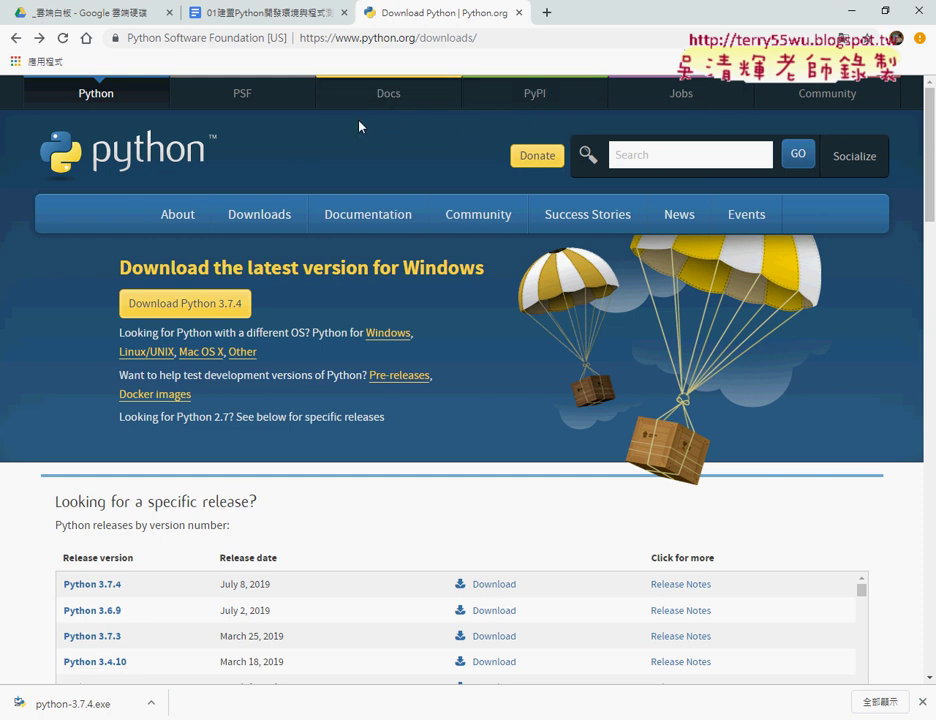
# - Browse the Python Job Board listings, then go back to the Download Python page
pyautogui.click(680, 101)
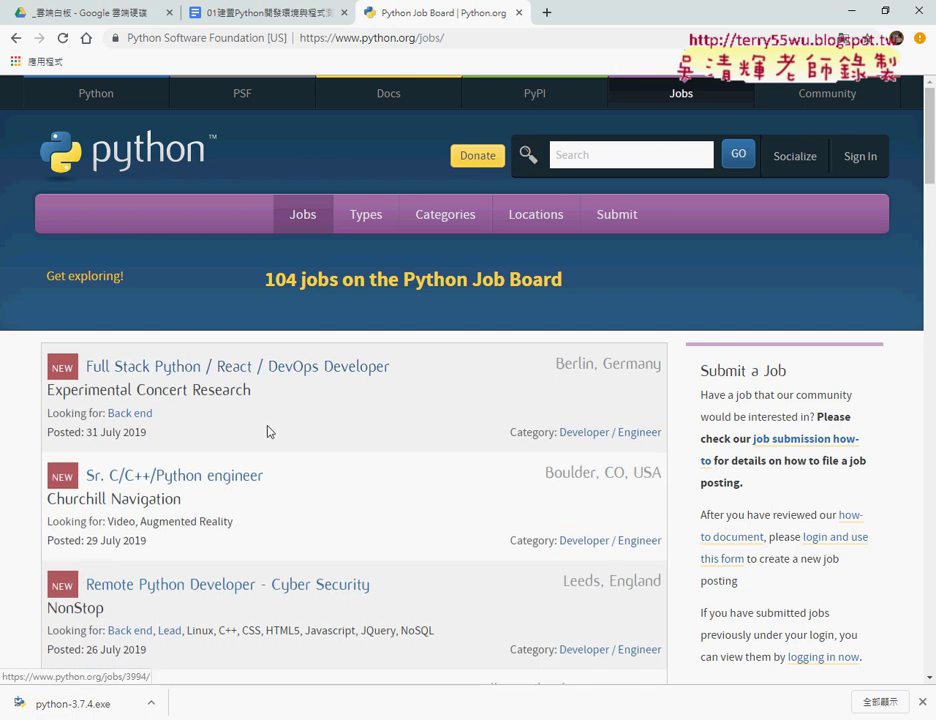
pyautogui.scroll(-3, 355, 570)
pyautogui.scroll(-3, 357, 572)
pyautogui.scroll(-2, 358, 572)
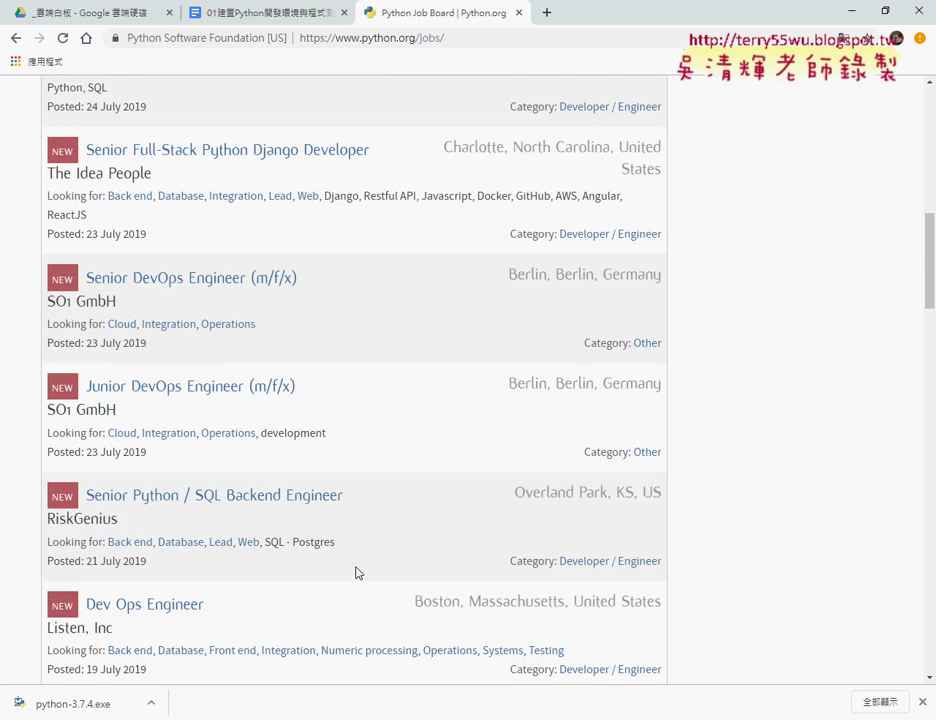
pyautogui.scroll(10, 357, 572)
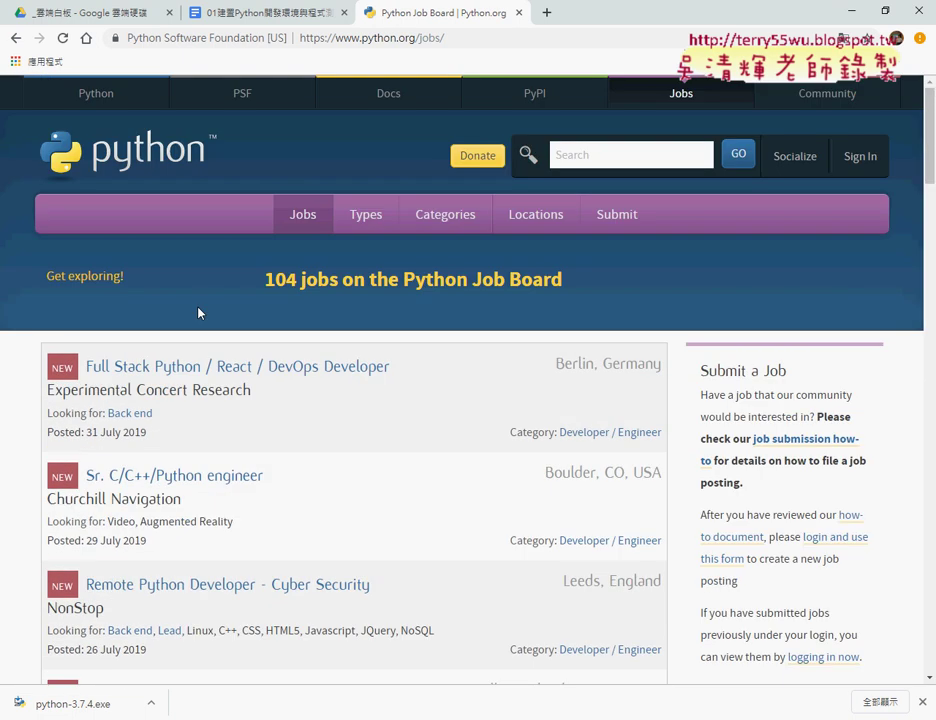
pyautogui.click(14, 38)
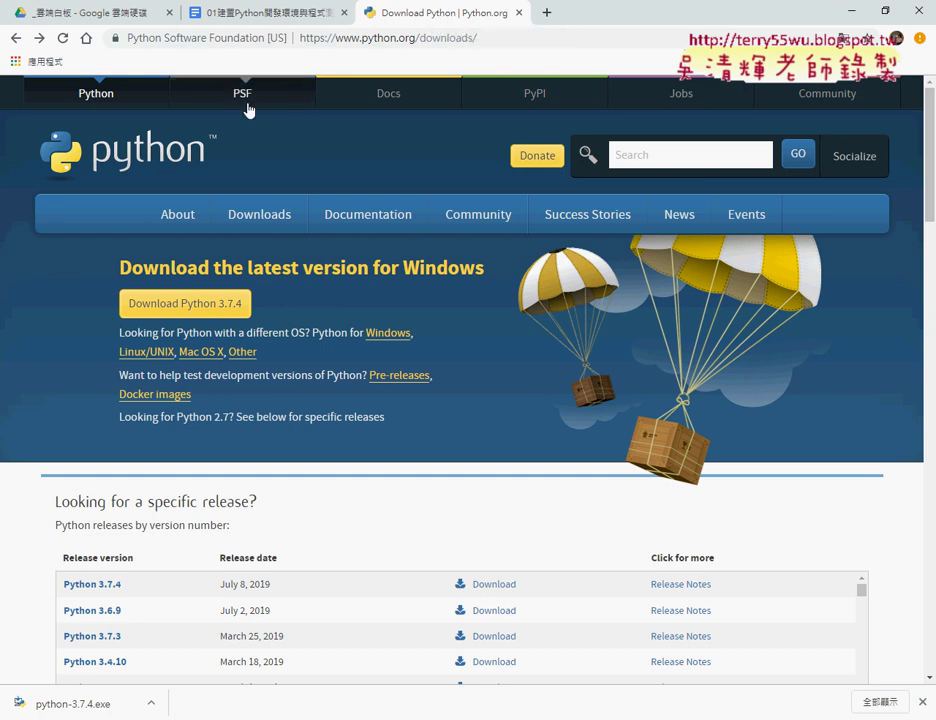
pyautogui.moveTo(259, 214)
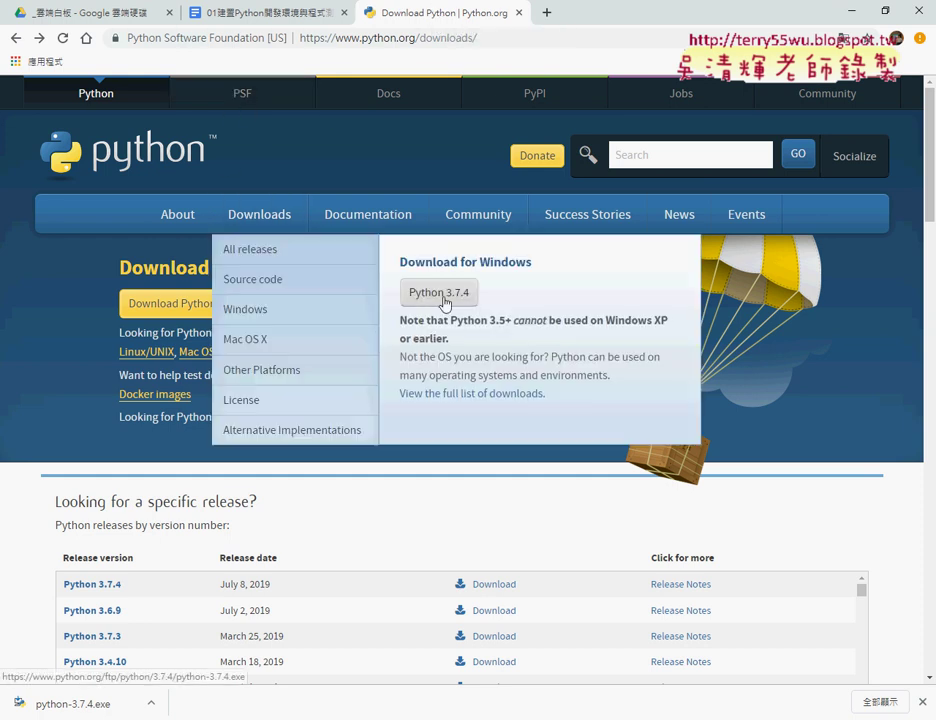
# - Search the web for 'eclipse' in a new tab
pyautogui.click(546, 12)
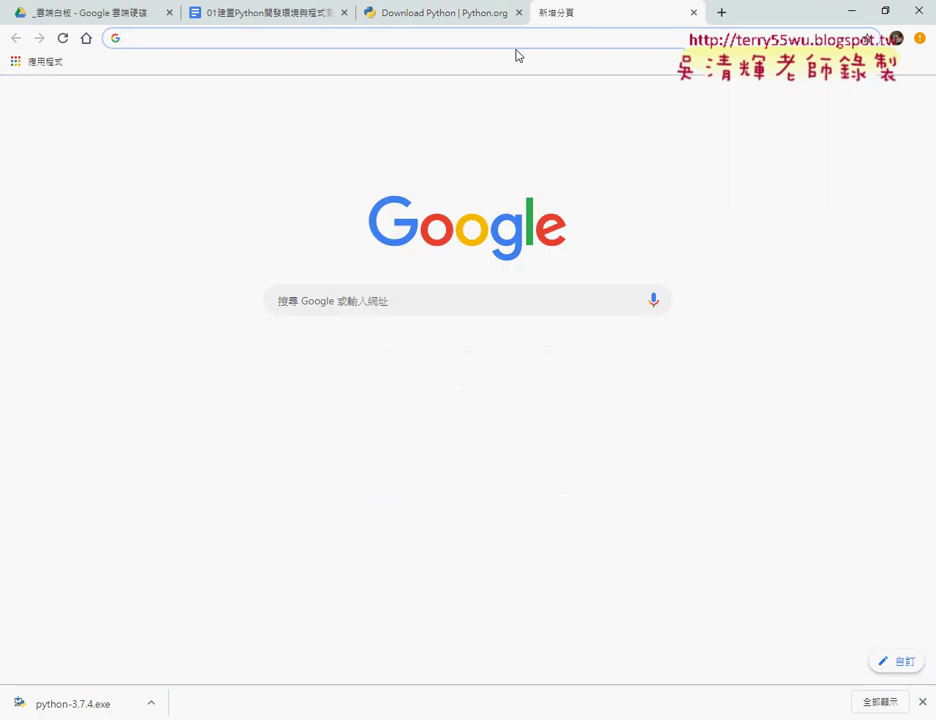
pyautogui.write('e')
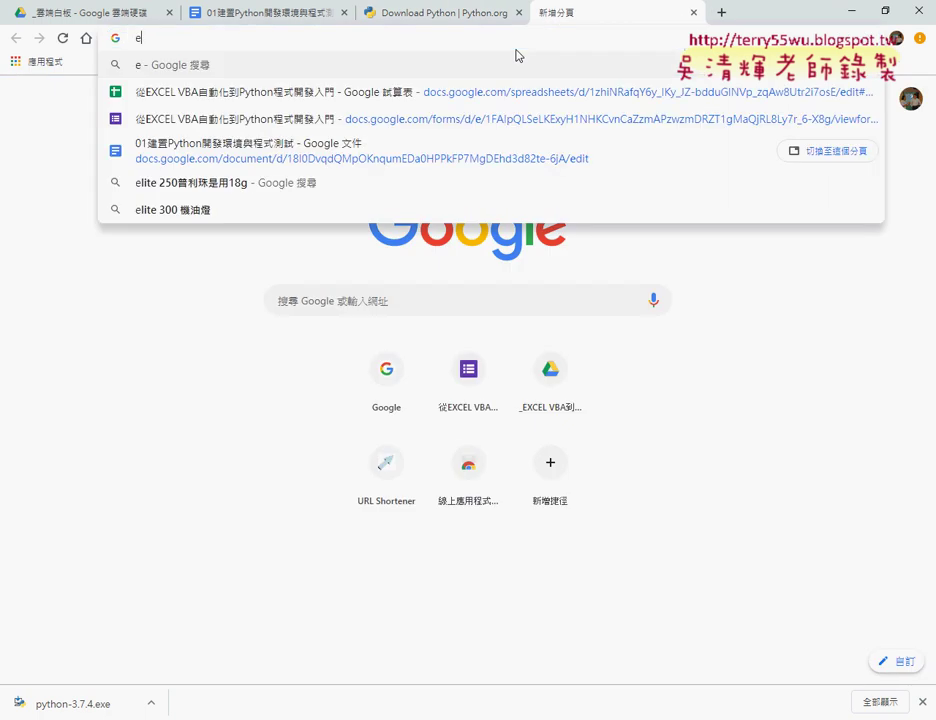
pyautogui.write('clip')
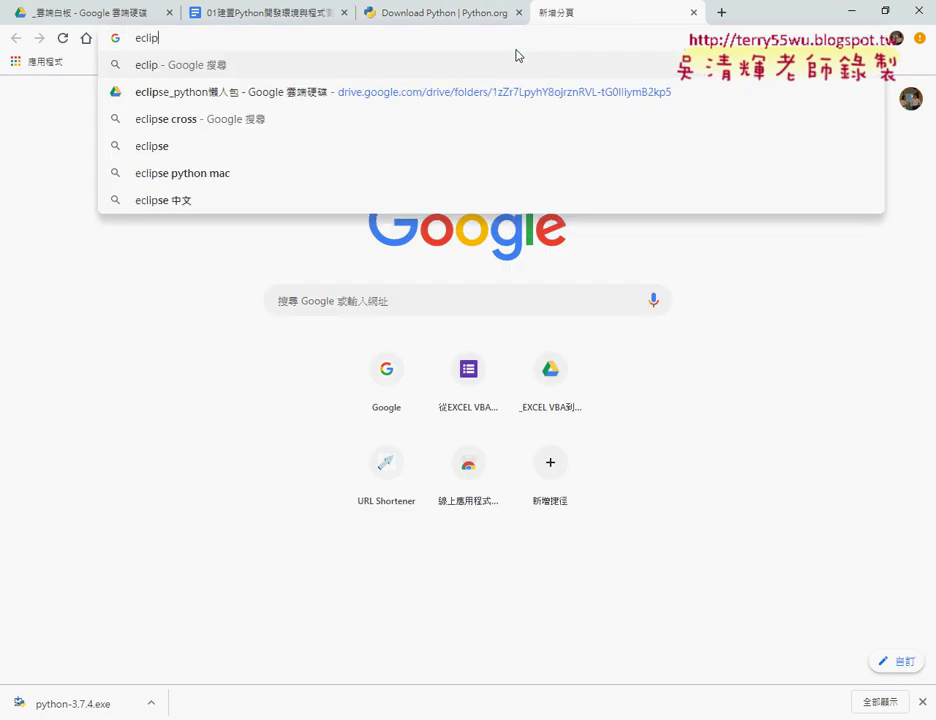
pyautogui.write('se')
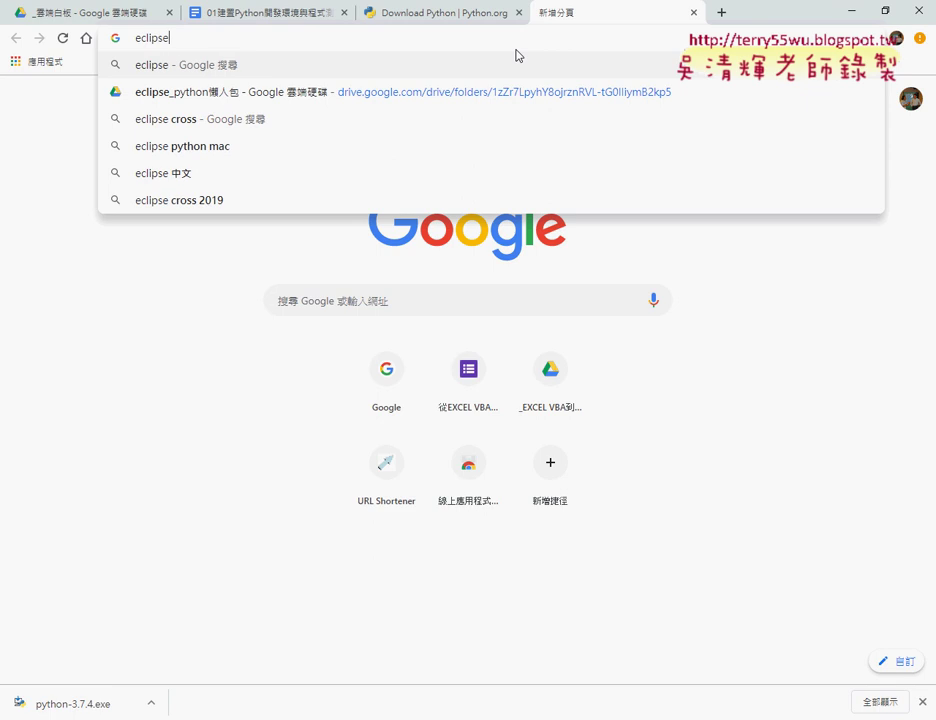
pyautogui.press('Return')
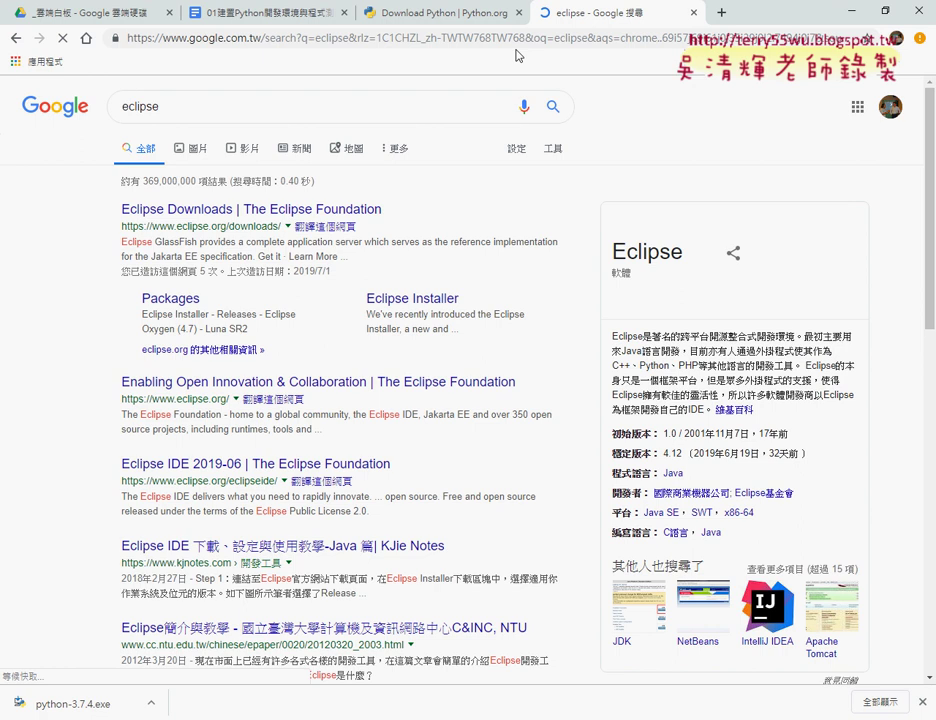
# - Open the Eclipse Downloads result and go to its Download Packages list
pyautogui.click(369, 217)
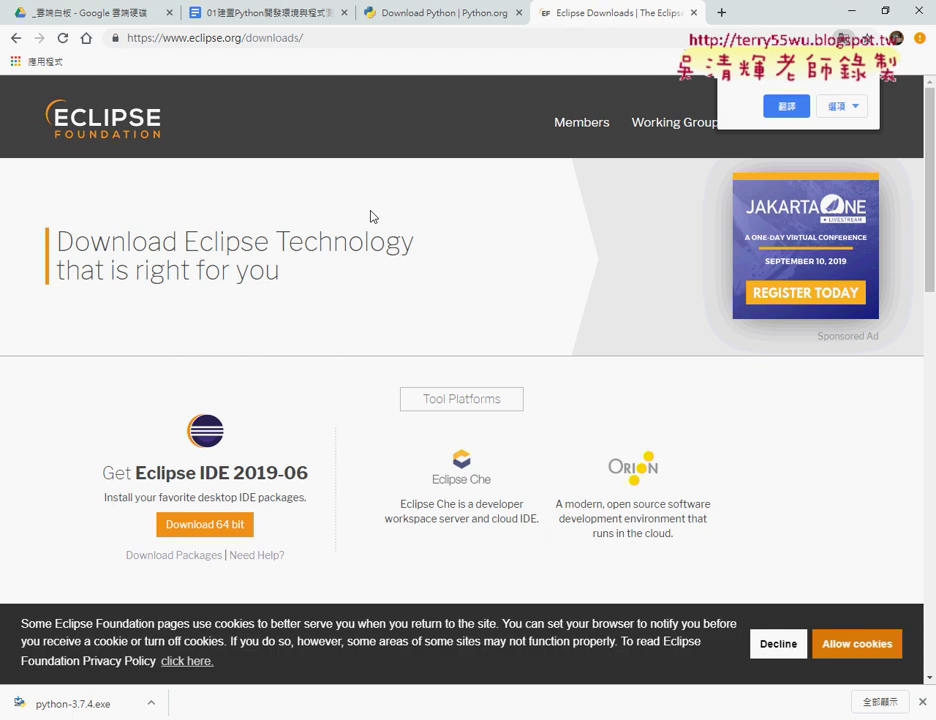
pyautogui.scroll(-3, 380, 324)
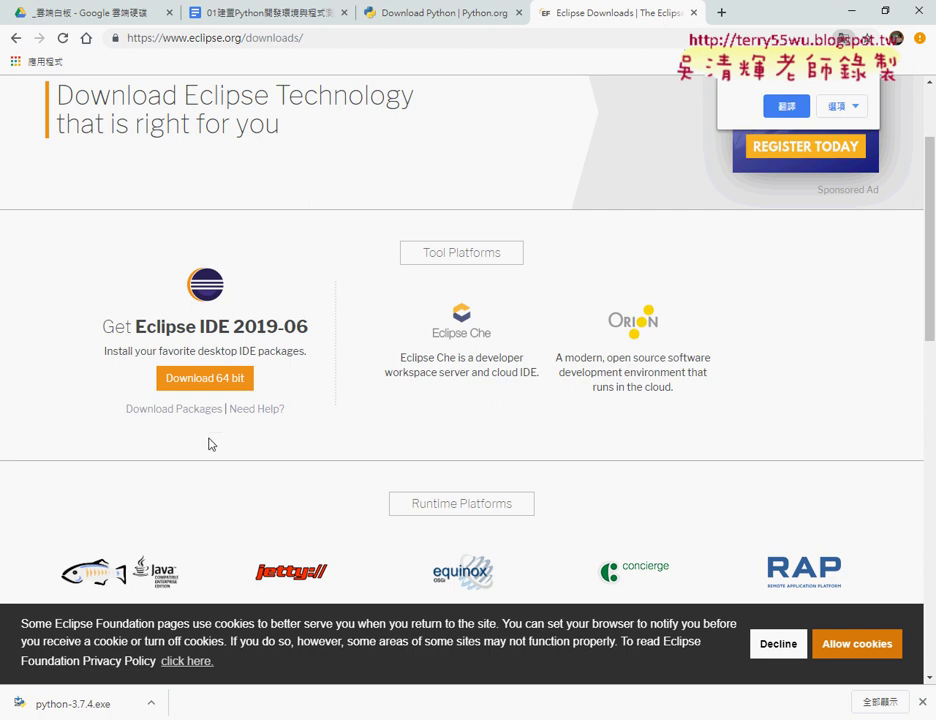
pyautogui.click(193, 412)
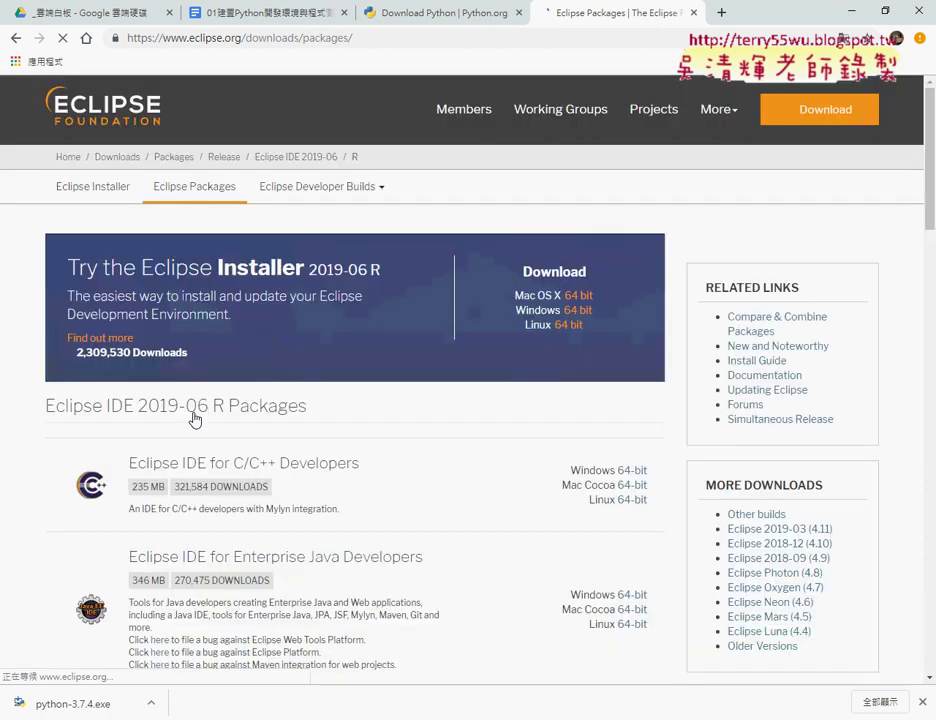
# - Scroll through the 2019-06 R packages and highlight the 'Eclipse IDE for Java Developers' title
pyautogui.scroll(-5, 14, 452)
pyautogui.scroll(-2, 14, 456)
pyautogui.scroll(-1, 20, 310)
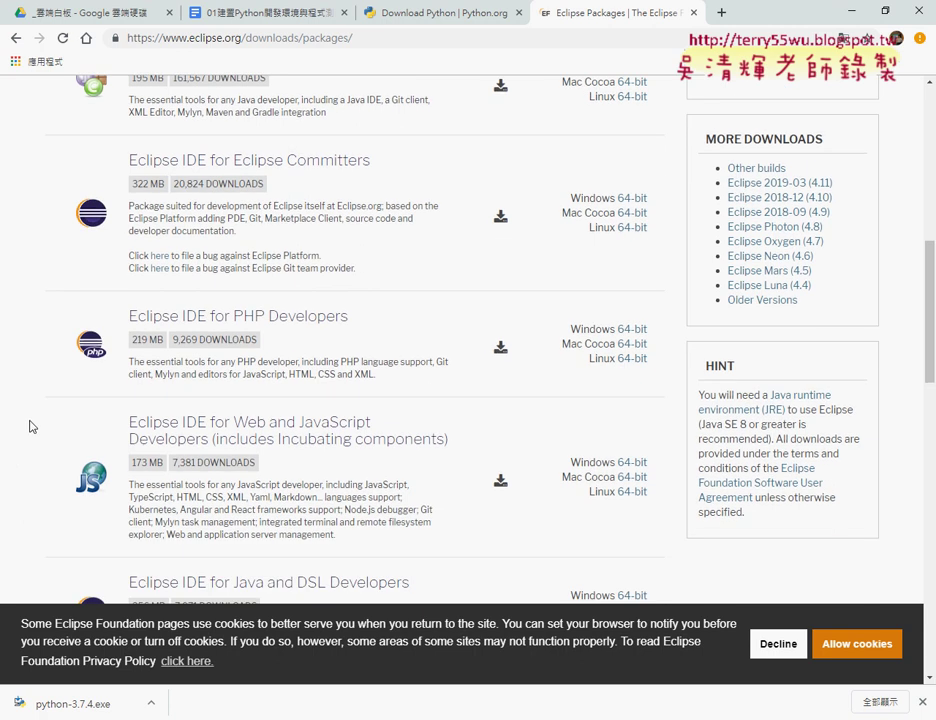
pyautogui.scroll(-2, 250, 270)
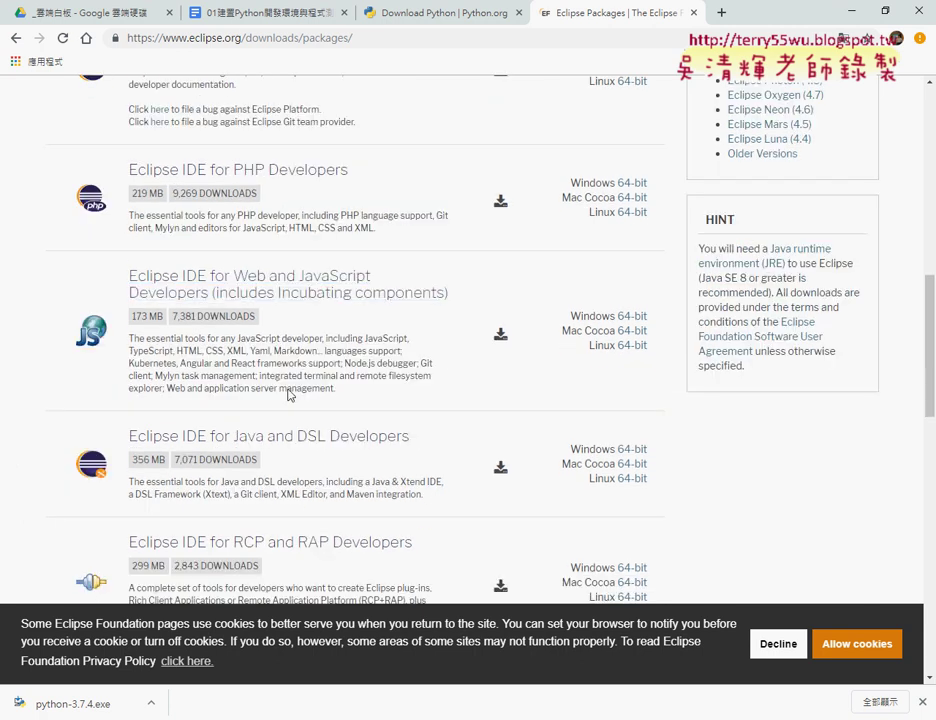
pyautogui.scroll(-2, 303, 382)
pyautogui.scroll(4, 303, 382)
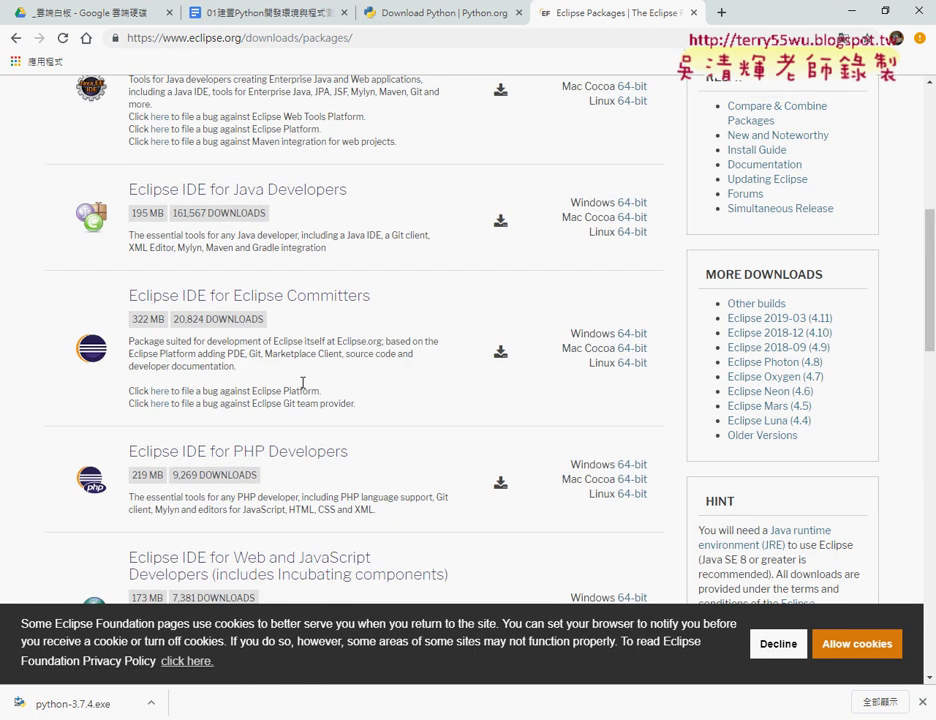
pyautogui.scroll(2, 303, 384)
pyautogui.scroll(1, 303, 384)
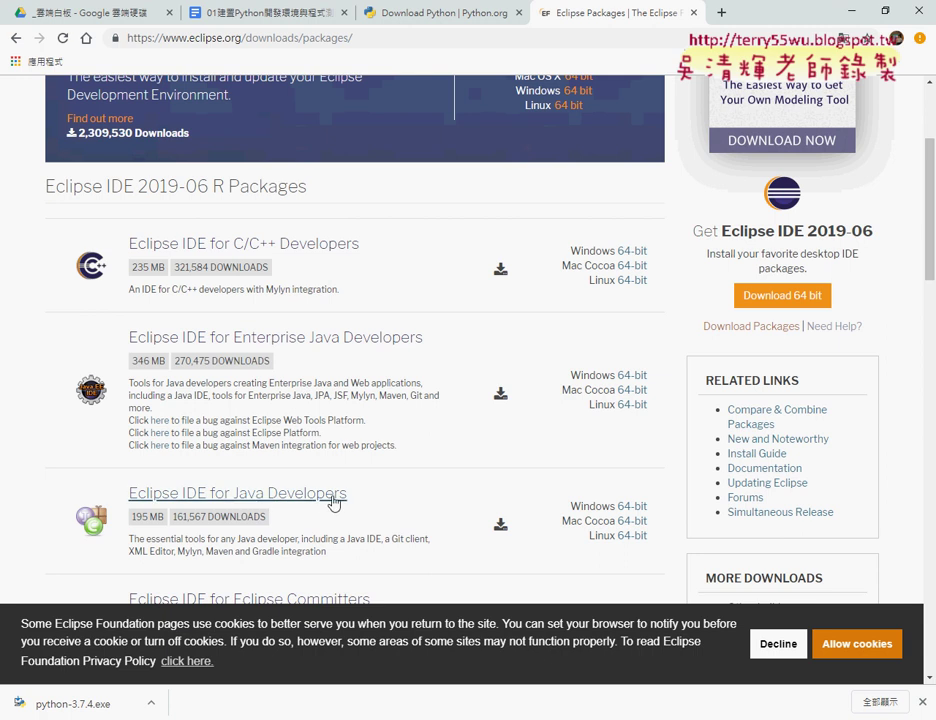
pyautogui.moveTo(352, 494); pyautogui.dragTo(128, 493)
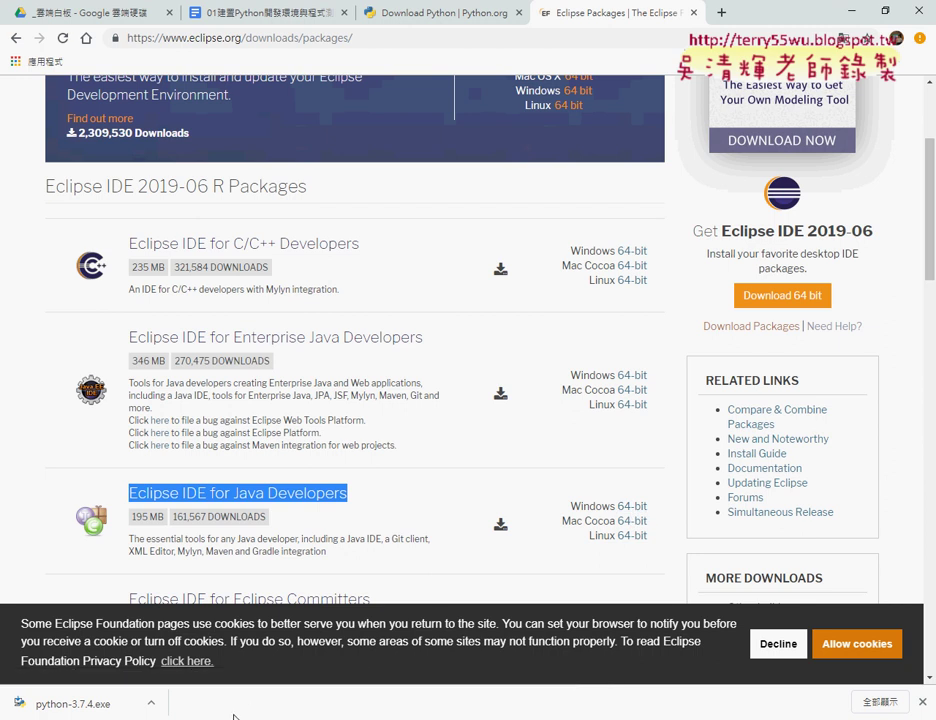
pyautogui.moveTo(196, 712)
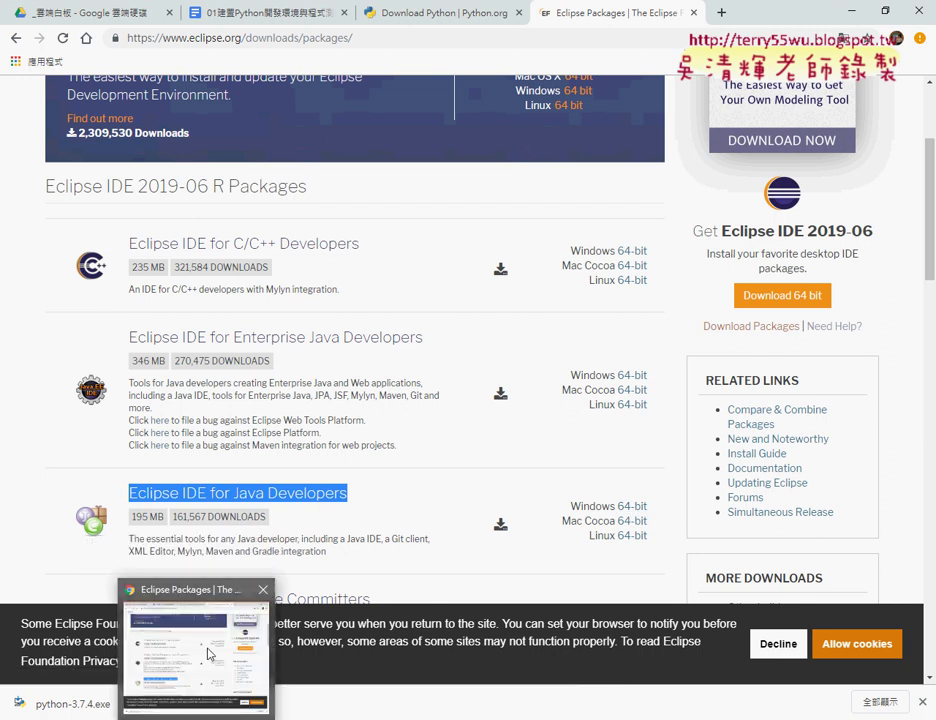
# - Switch to the tutorial notes and read through the Eclipse download section
pyautogui.click(262, 7)
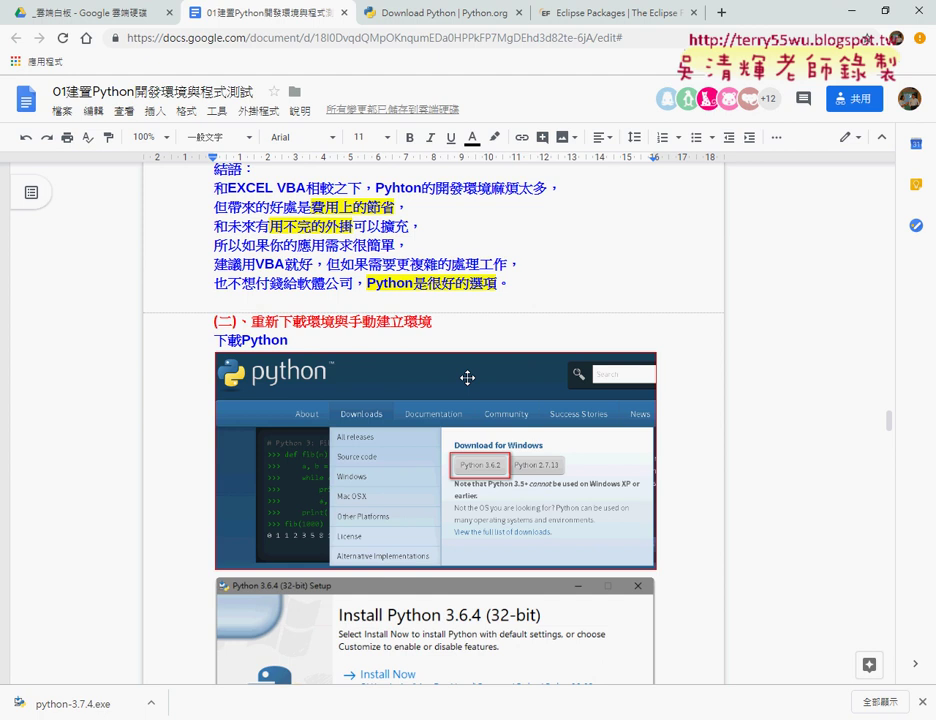
pyautogui.scroll(-5, 467, 378)
pyautogui.scroll(-8, 467, 378)
pyautogui.scroll(-3, 467, 378)
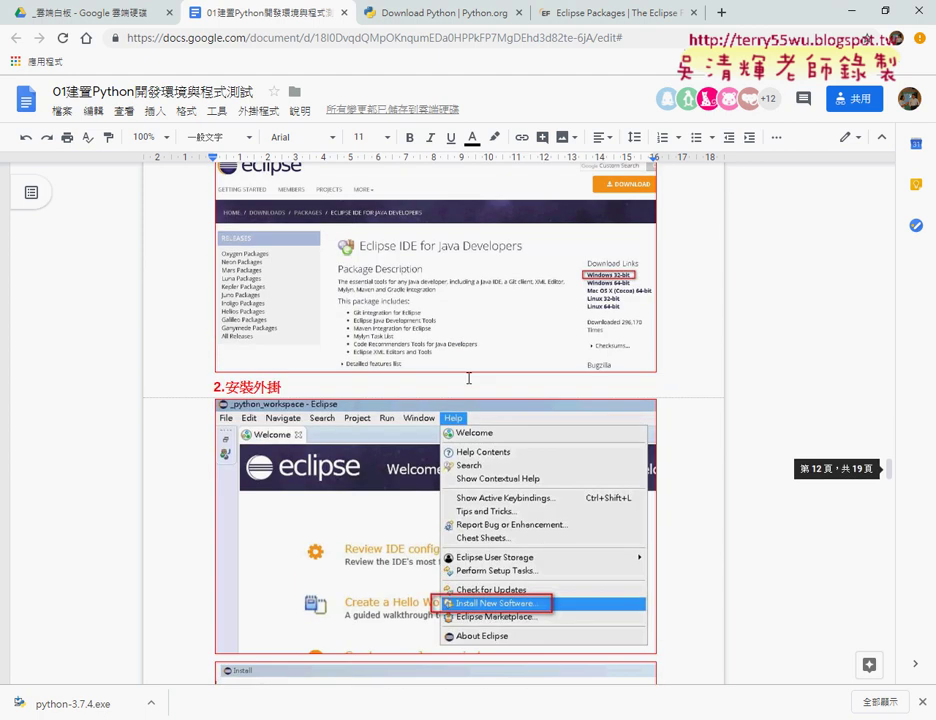
pyautogui.scroll(2, 468, 378)
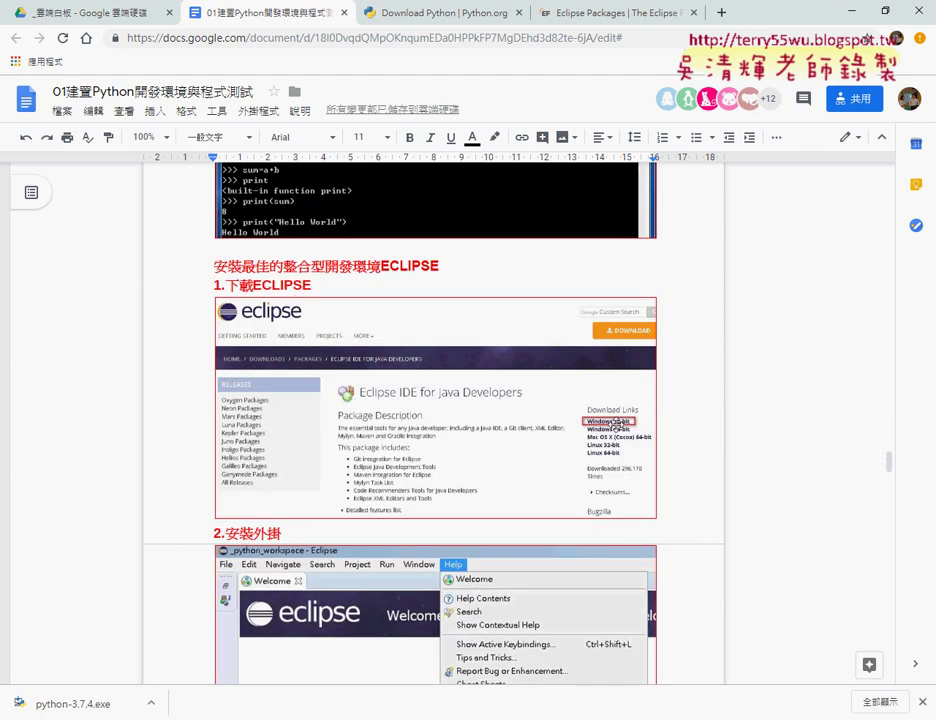
pyautogui.scroll(-2, 673, 437)
pyautogui.scroll(-2, 690, 437)
pyautogui.scroll(-2, 699, 437)
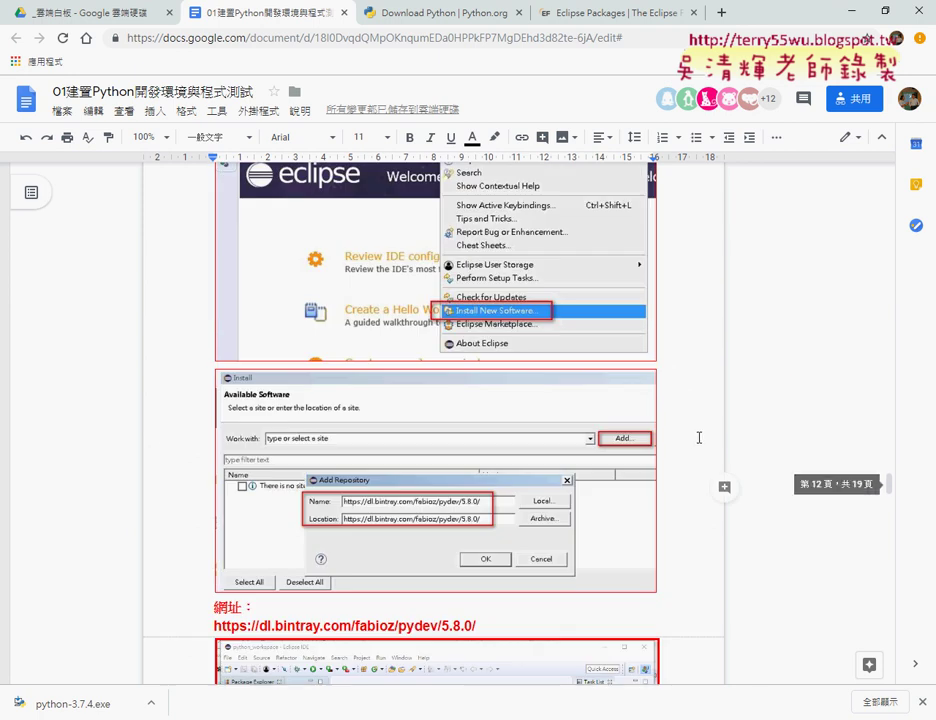
pyautogui.scroll(1, 470, 298)
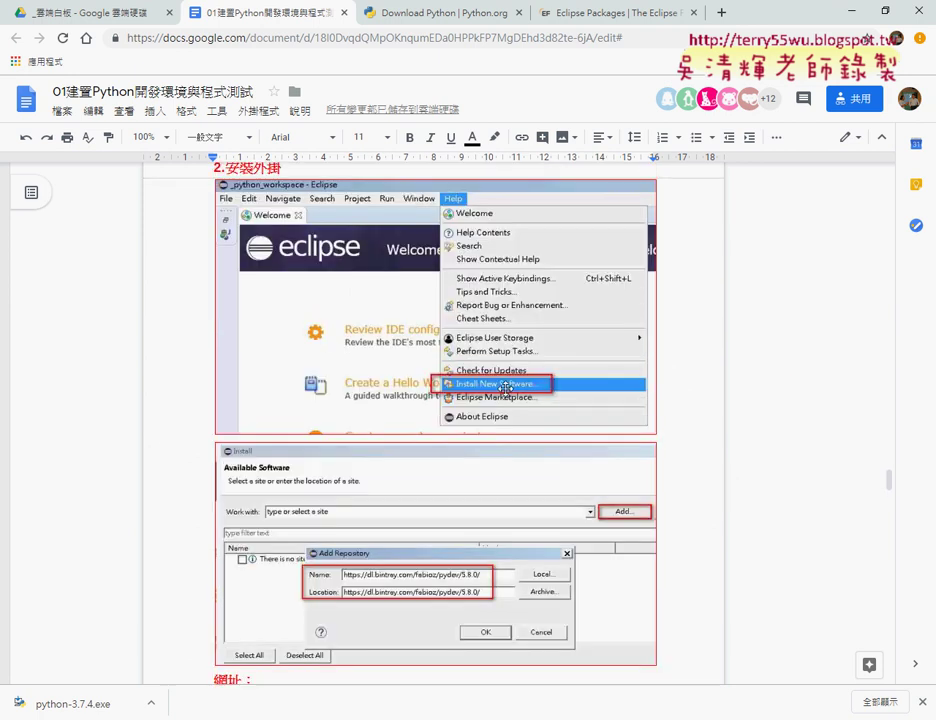
# - Select the PyDev repository URL and continue to the 3.設定PYTHON路徑 section
pyautogui.scroll(-2, 625, 510)
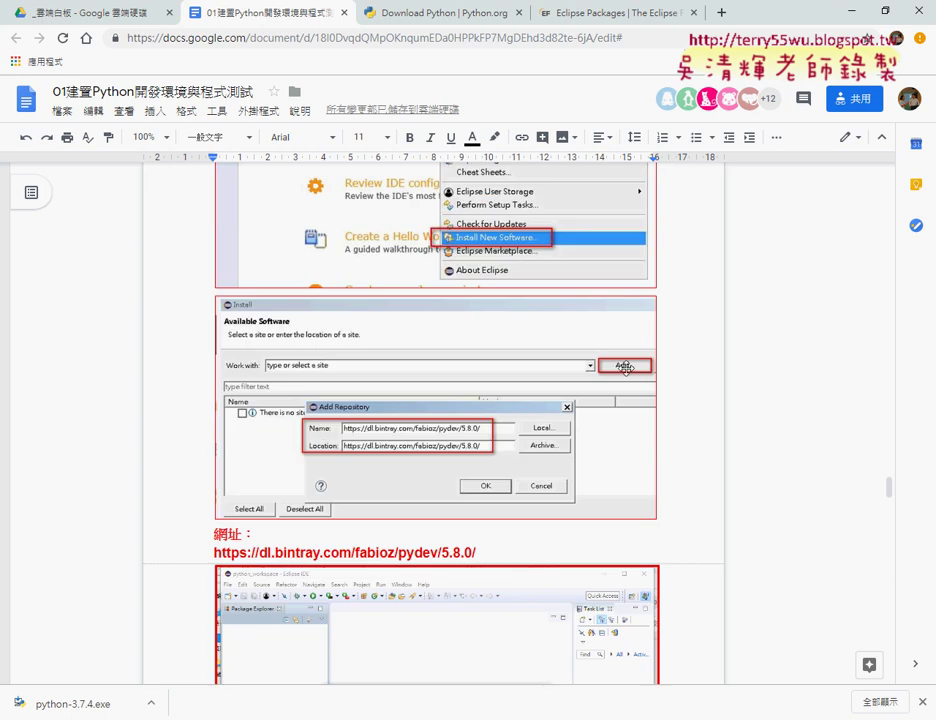
pyautogui.scroll(-2, 625, 368)
pyautogui.moveTo(477, 406); pyautogui.dragTo(213, 406)
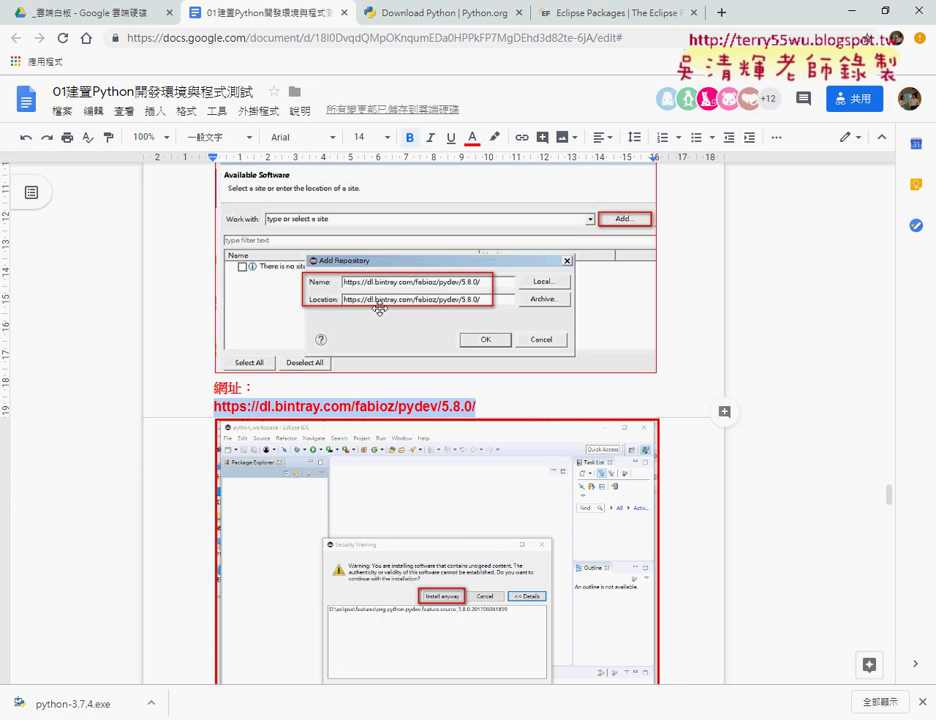
pyautogui.scroll(-2, 379, 309)
pyautogui.scroll(-2, 545, 372)
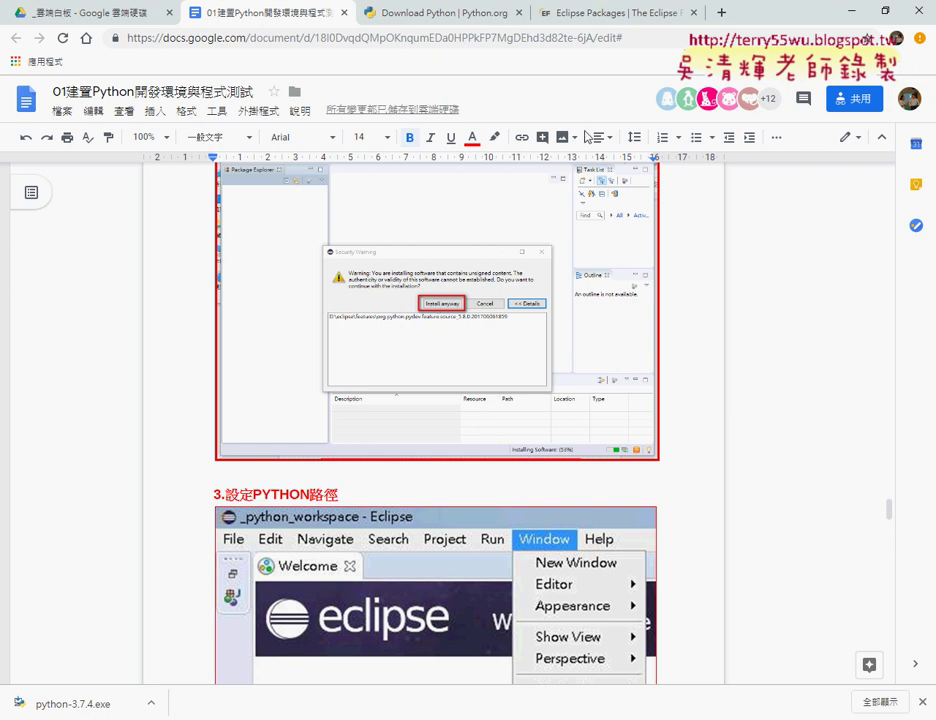
# - Check python.org's site security info, then return to the top of the Eclipse packages tab
pyautogui.click(428, 24)
pyautogui.click(280, 37)
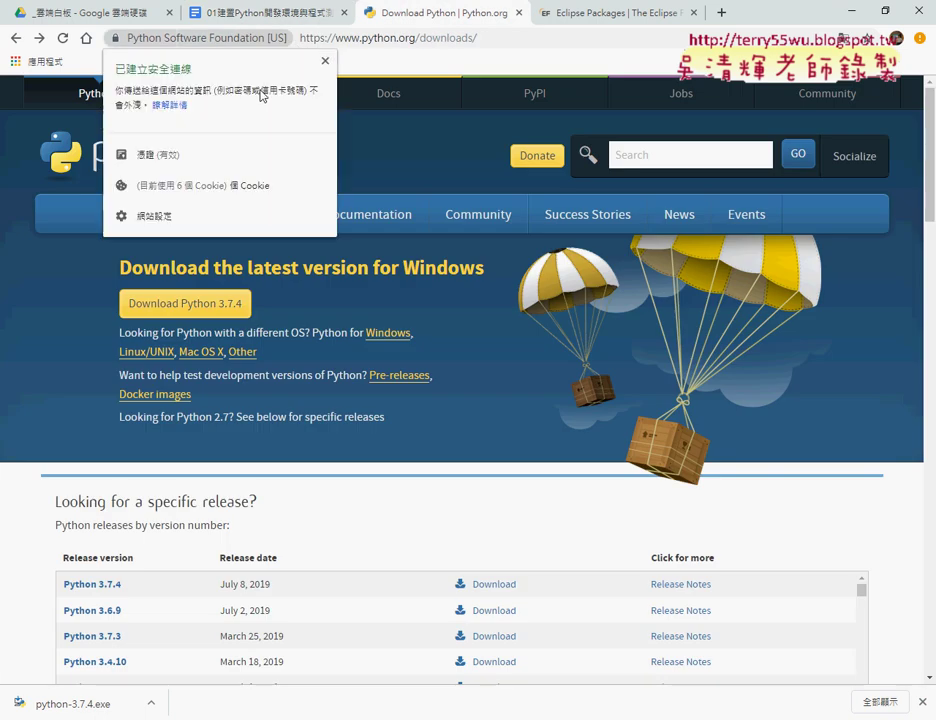
pyautogui.click(452, 153)
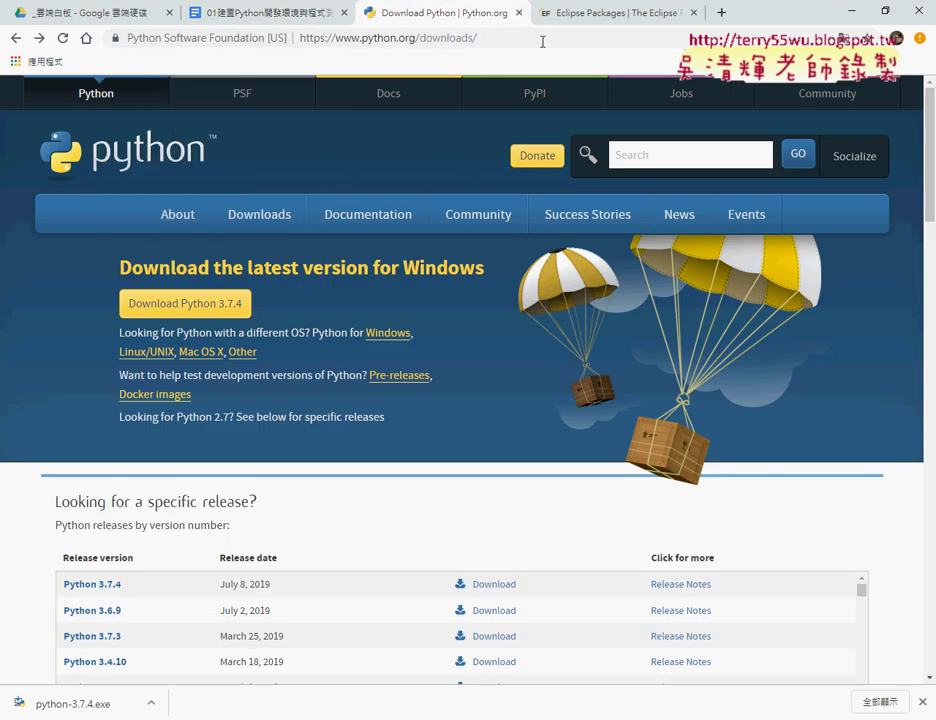
pyautogui.click(589, 17)
pyautogui.scroll(3, 414, 192)
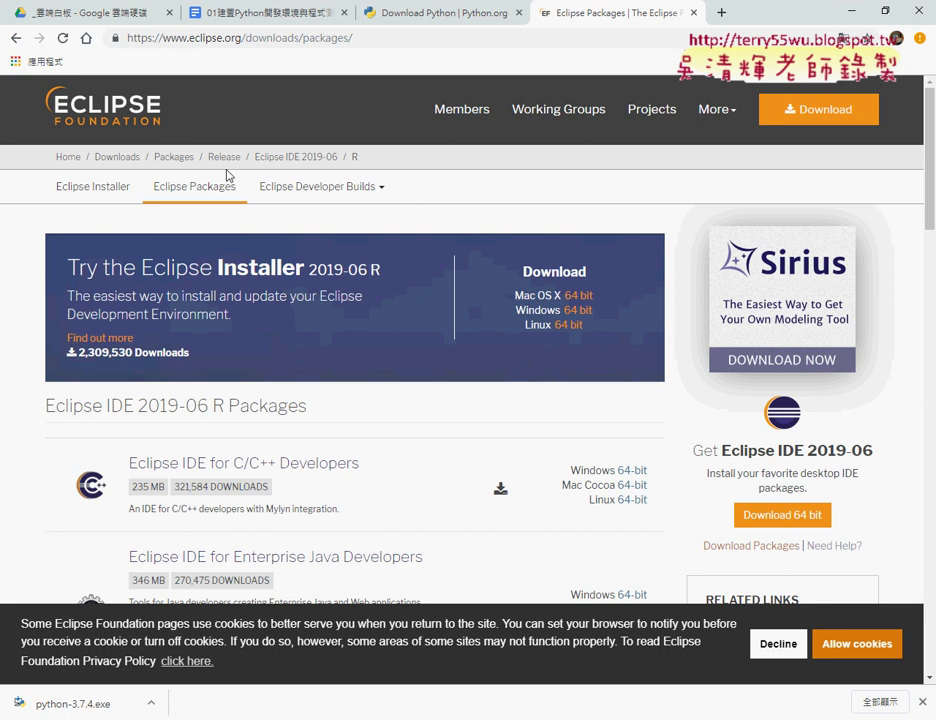